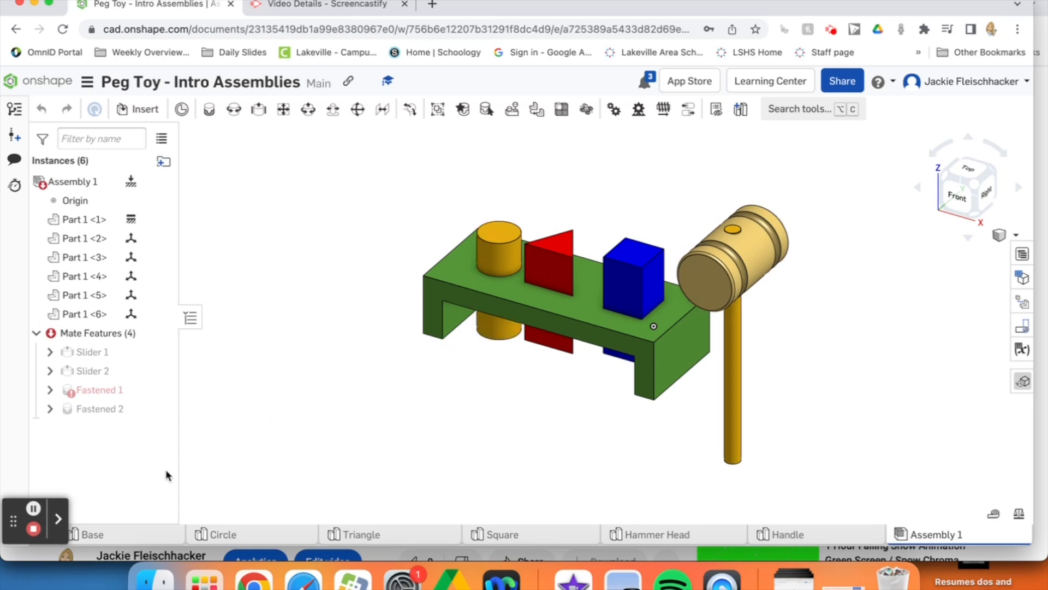
# - Create a drawing from a custom ANSI size A template in inches, with no border, no titleblock and no views
pyautogui.moveTo(14, 522); pyautogui.dragTo(22, 468)
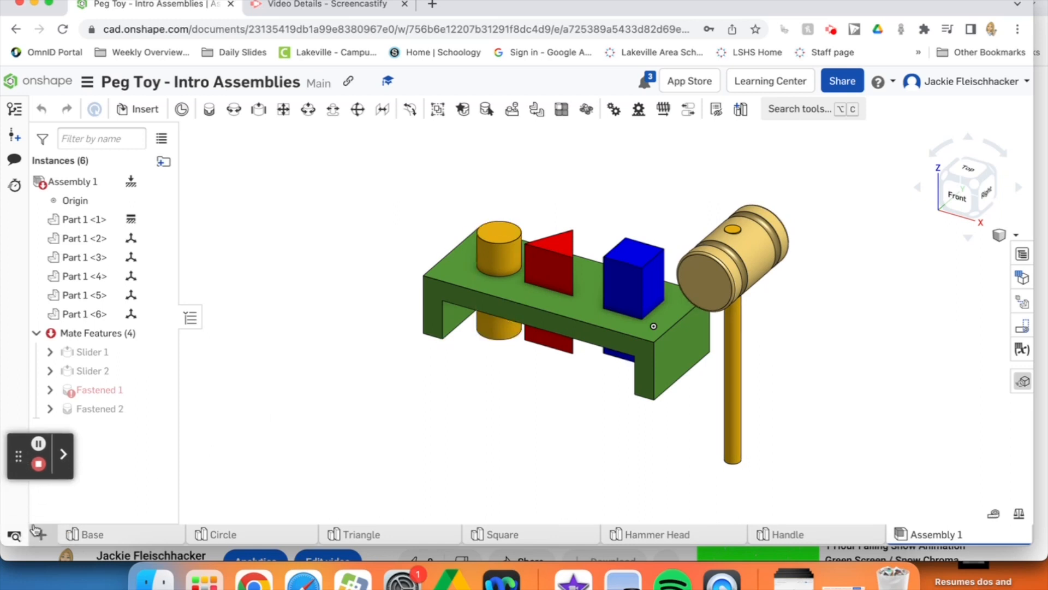
pyautogui.click(41, 534)
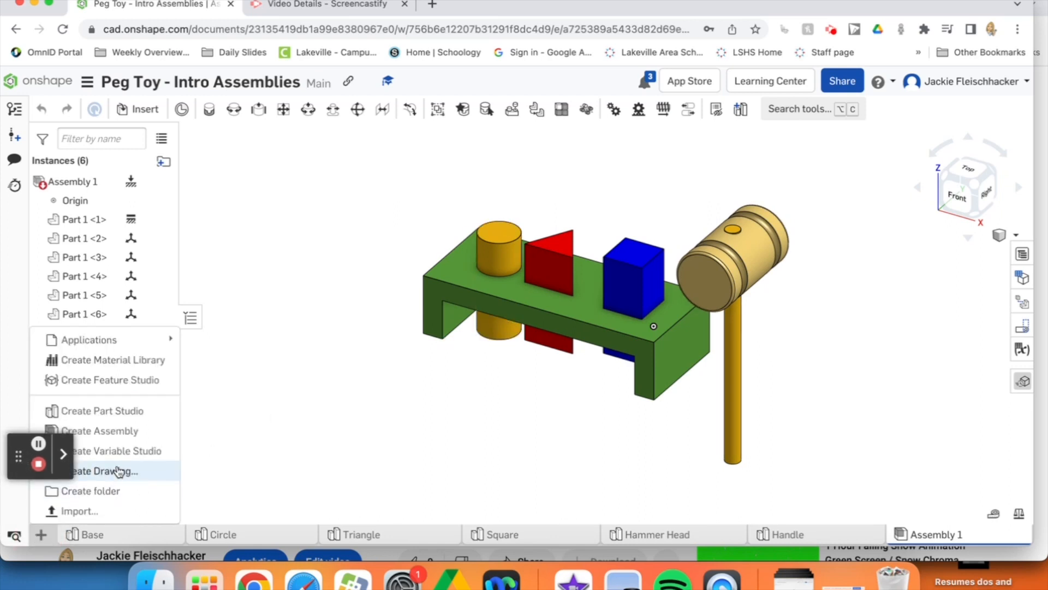
pyautogui.click(119, 470)
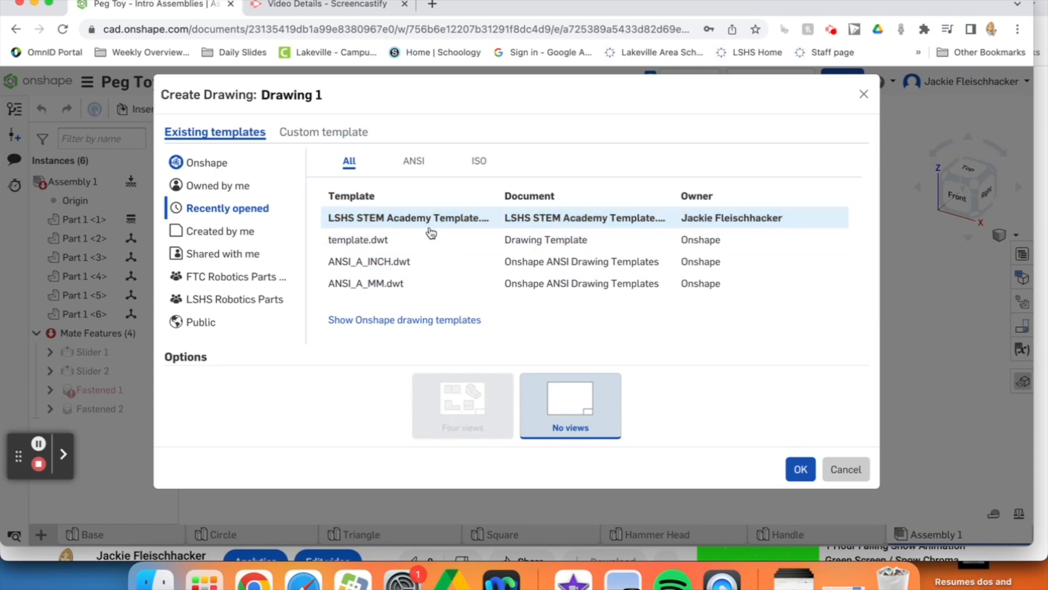
pyautogui.click(354, 133)
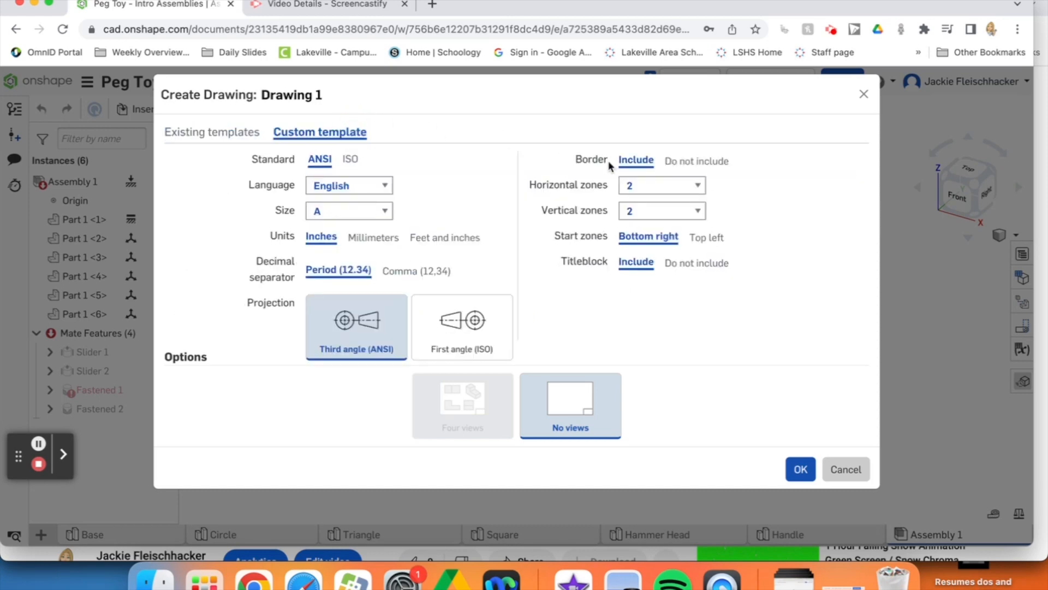
pyautogui.click(680, 161)
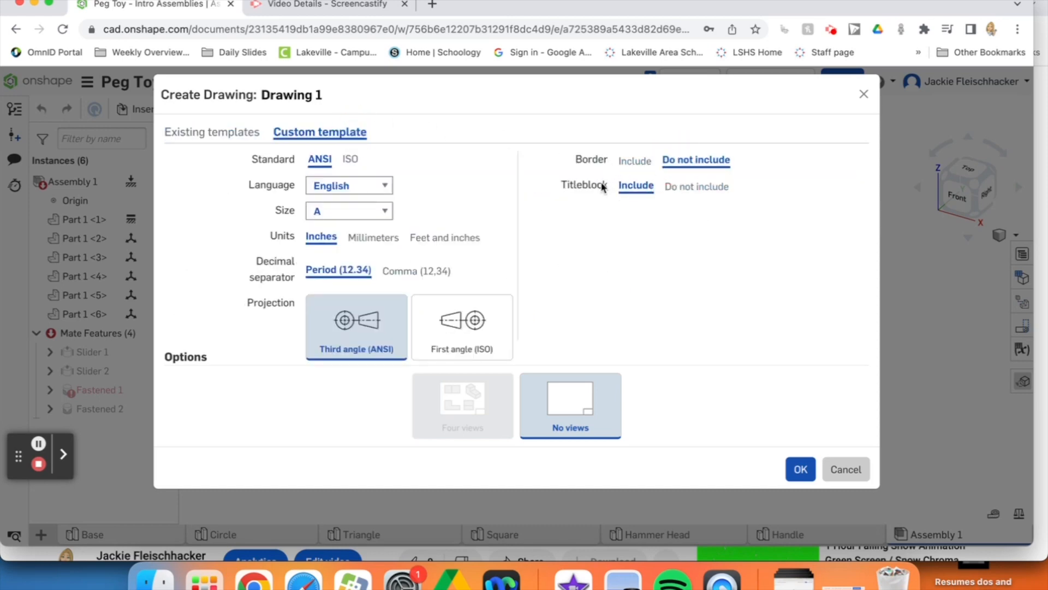
pyautogui.click(696, 186)
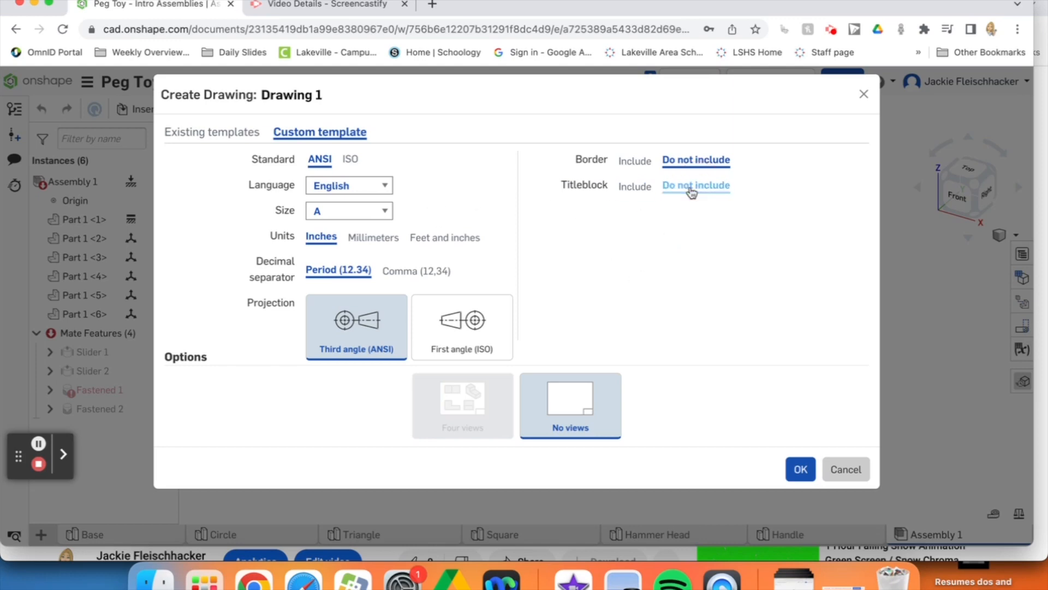
pyautogui.click(798, 468)
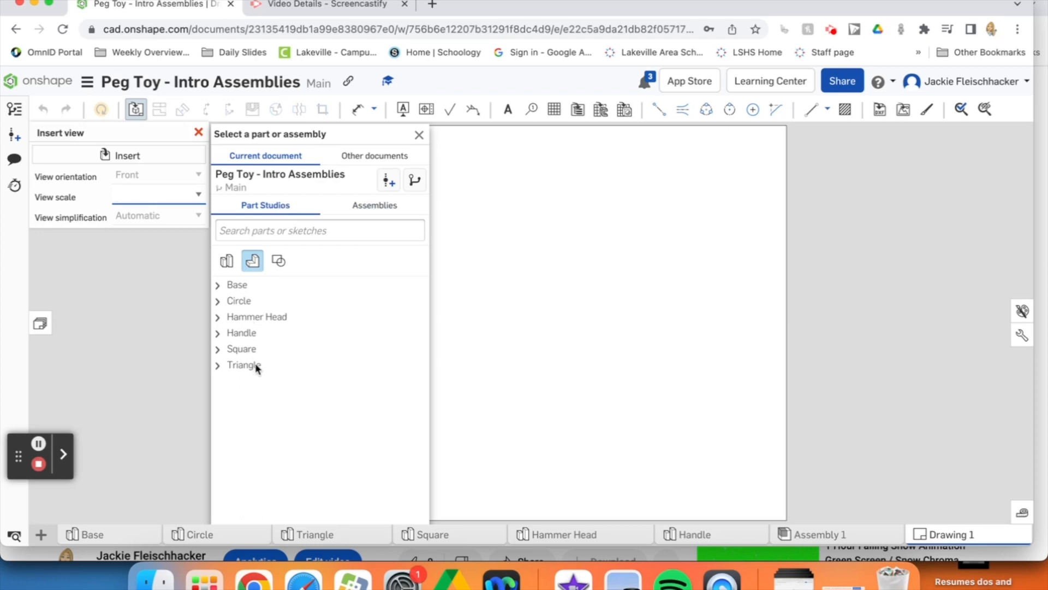
# - Insert a front view of Hammer Head Part 1 in the lower-left area of the drawing sheet
pyautogui.click(419, 136)
pyautogui.click(200, 133)
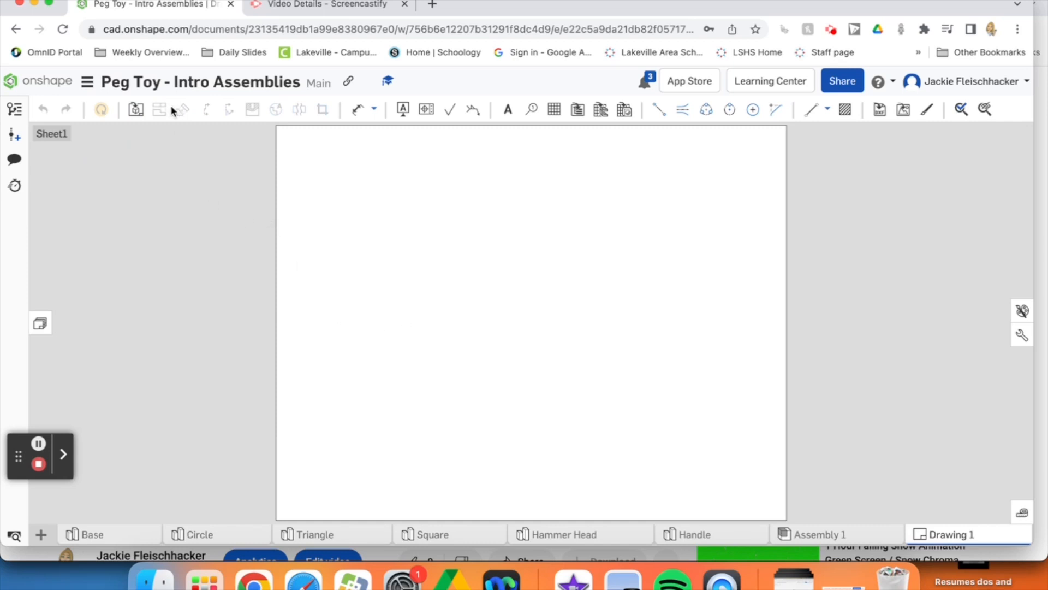
pyautogui.click(137, 110)
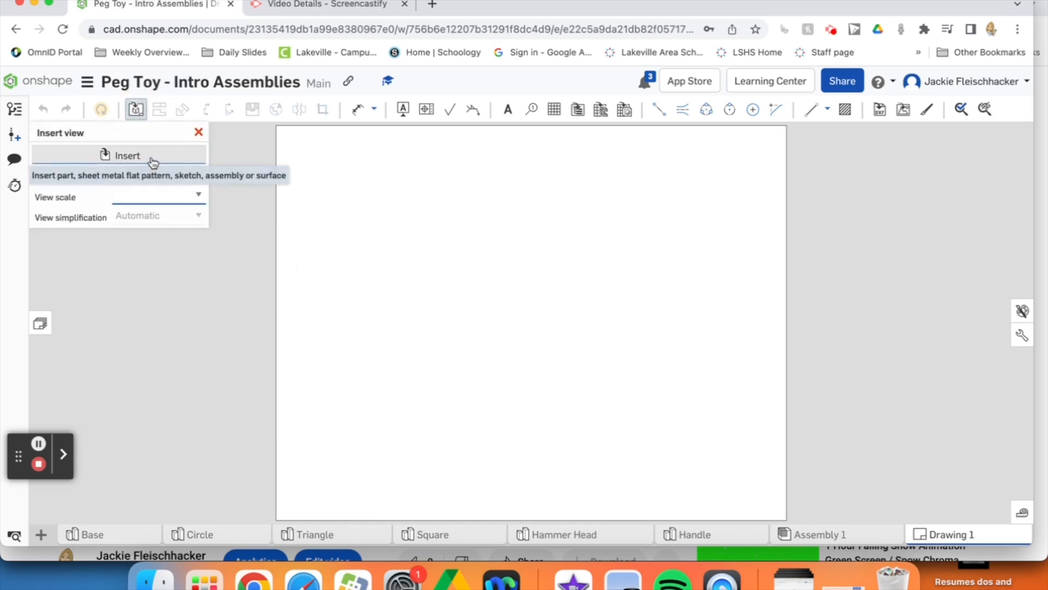
pyautogui.click(147, 158)
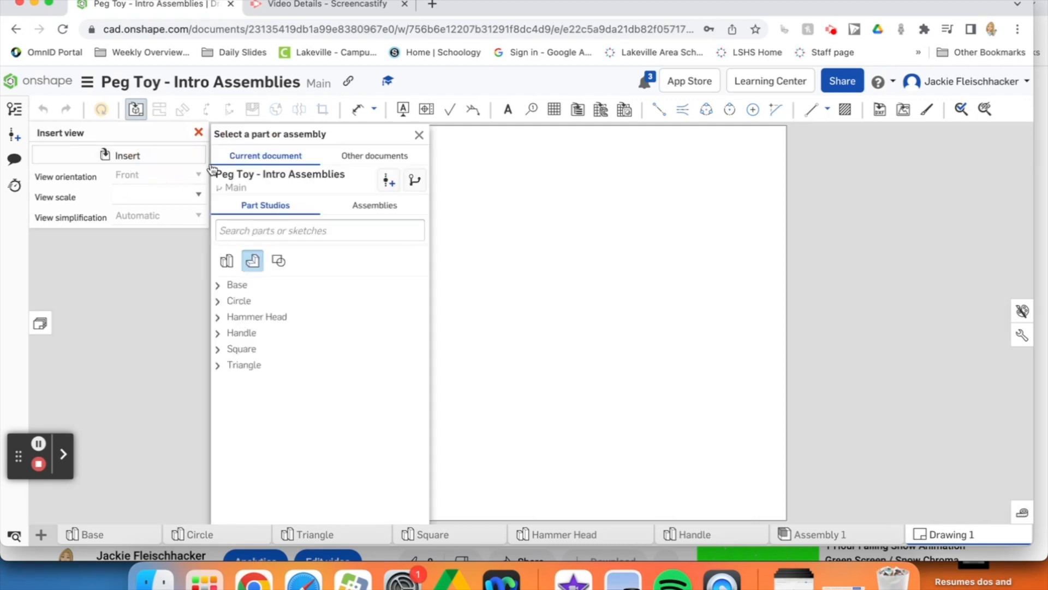
pyautogui.click(219, 318)
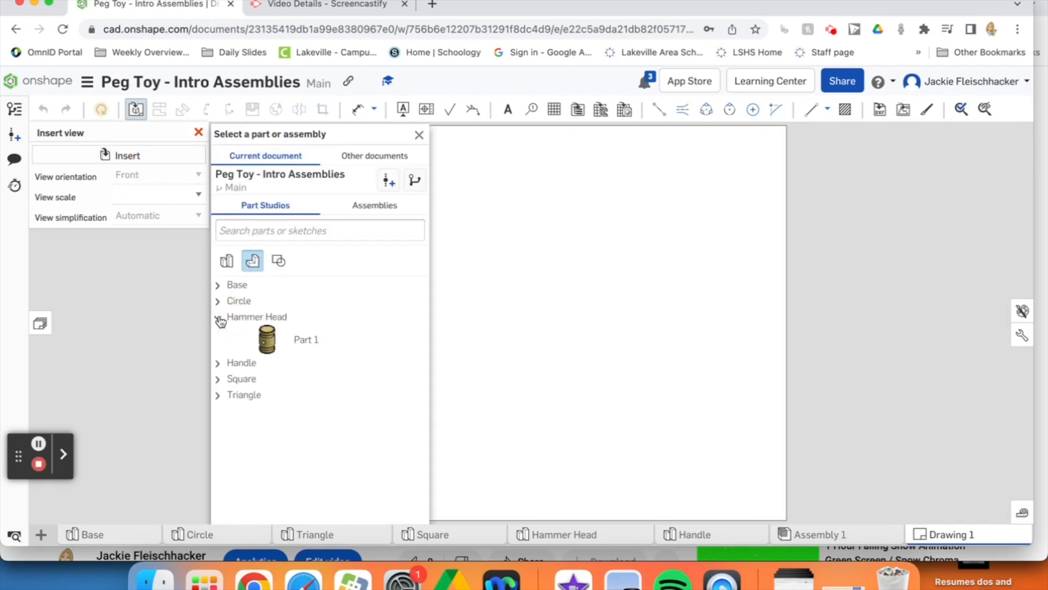
pyautogui.click(285, 343)
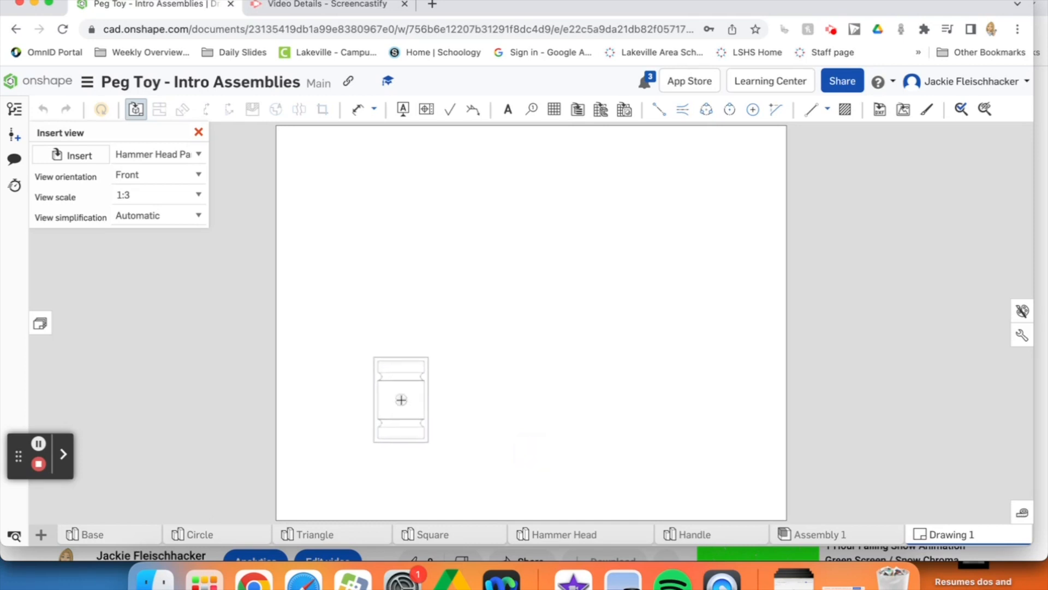
pyautogui.click(401, 399)
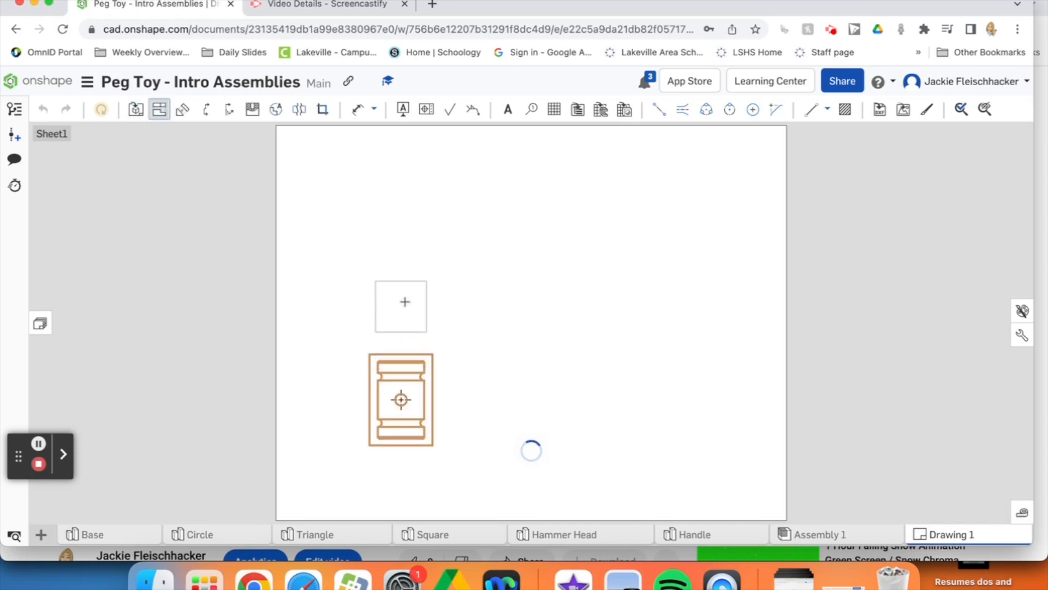
# - Project a top view, a right side view and an isometric view from the hammer head's front view
pyautogui.click(406, 251)
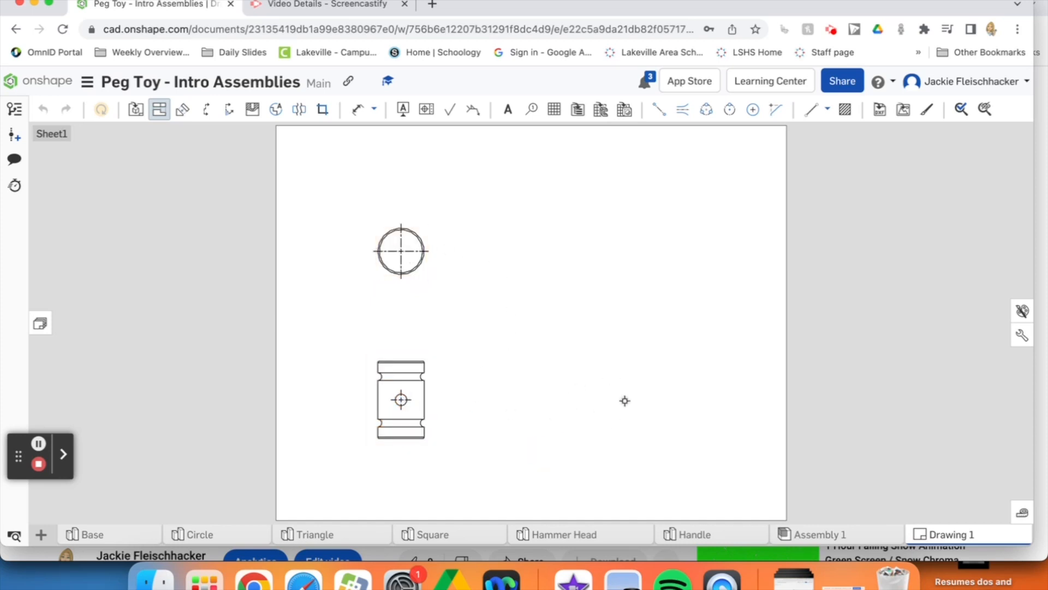
pyautogui.click(411, 383)
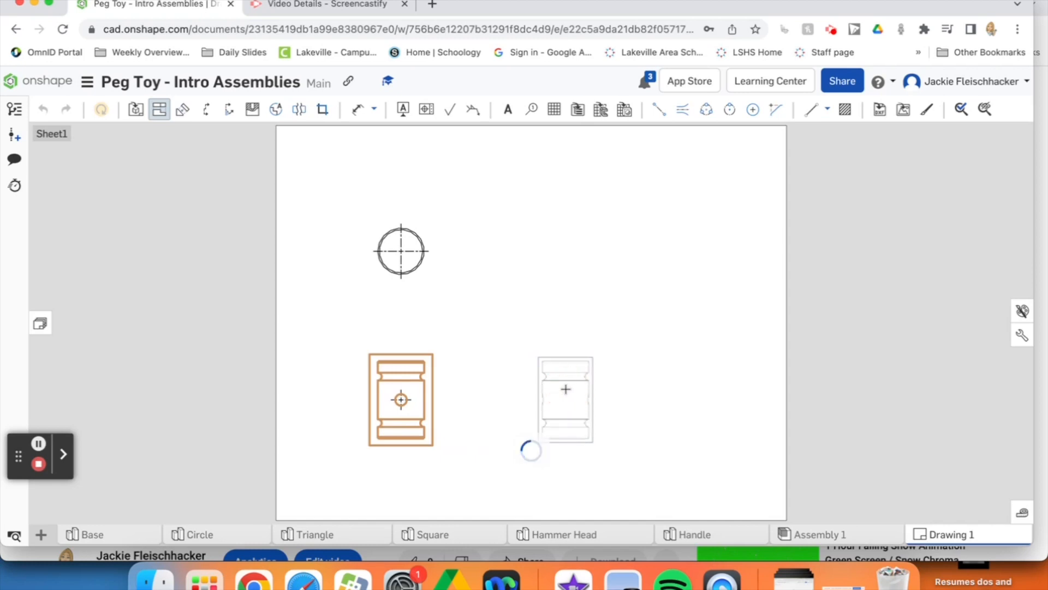
pyautogui.click(565, 388)
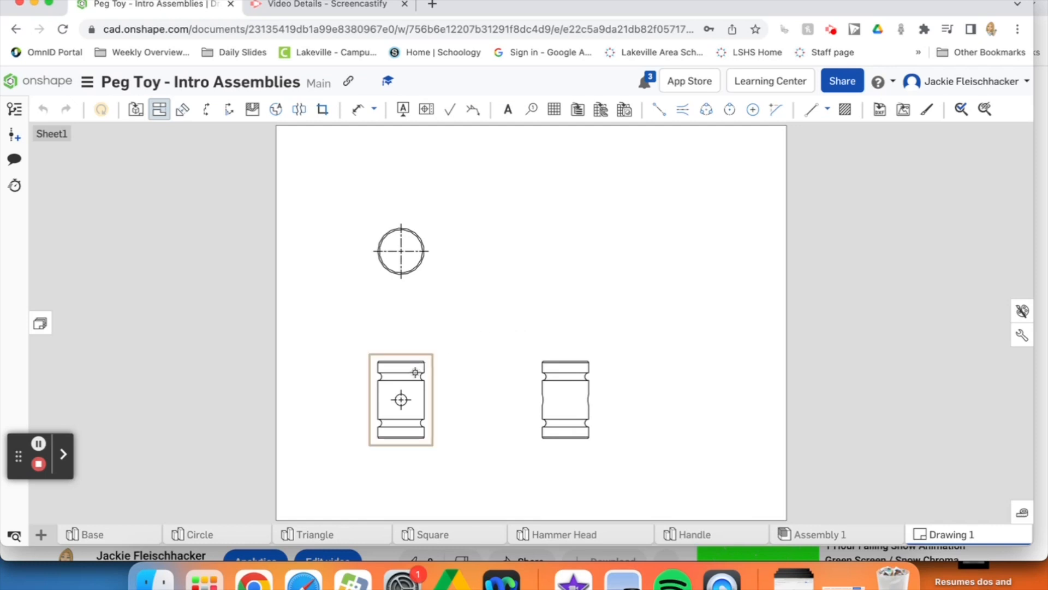
pyautogui.click(415, 373)
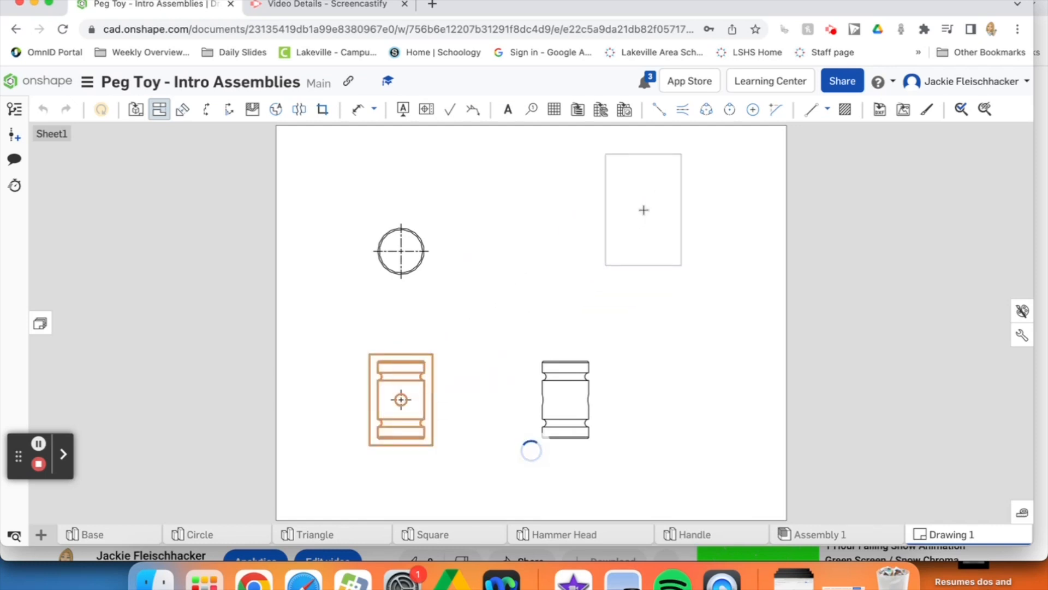
pyautogui.click(630, 230)
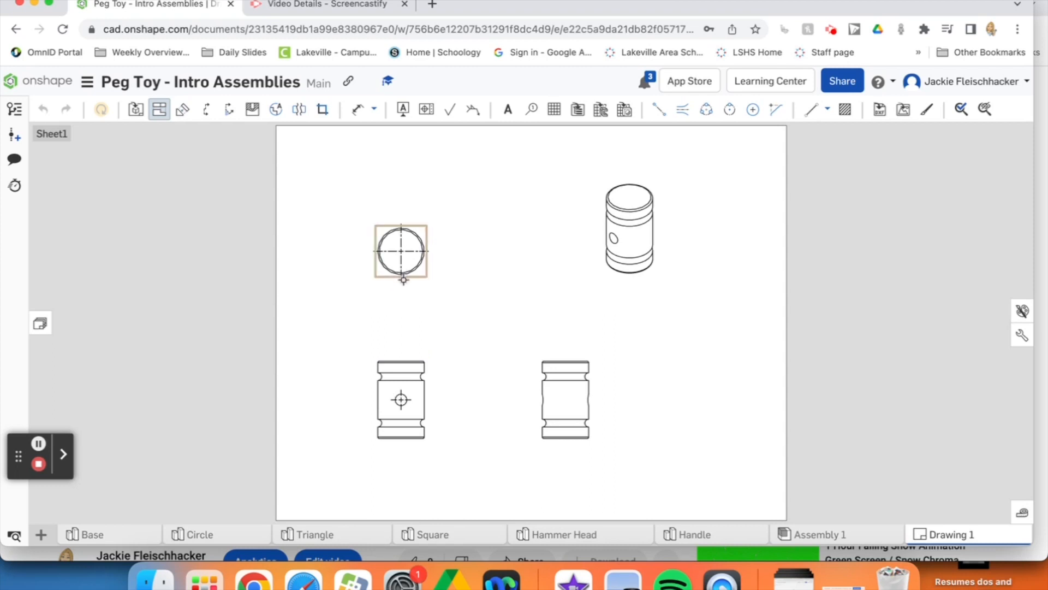
pyautogui.click(402, 384)
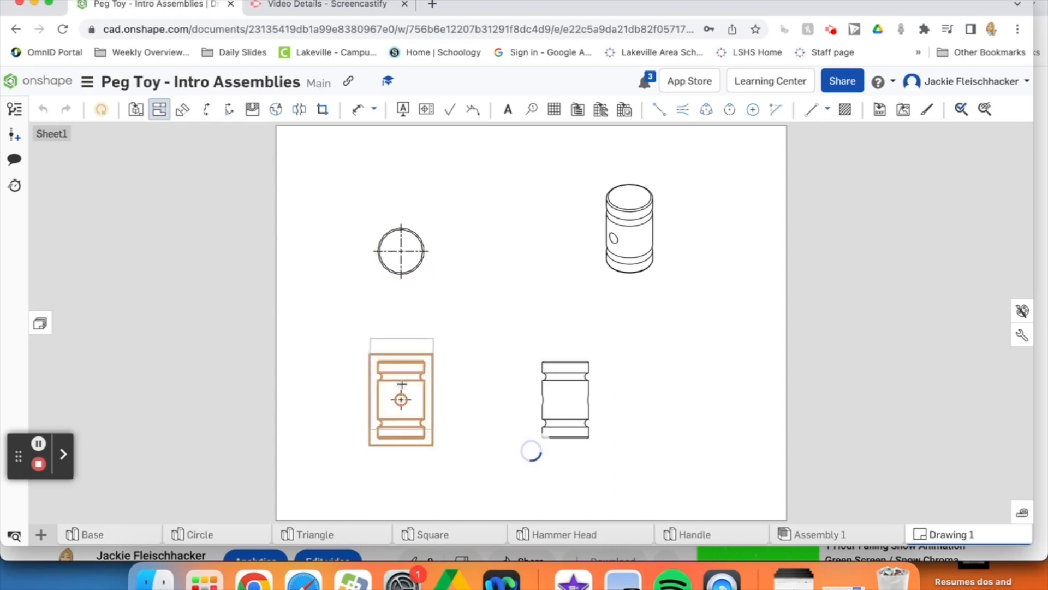
pyautogui.click(468, 351)
# - Set the scale of the hammer head's front view to 1:2
pyautogui.doubleClick(429, 357)
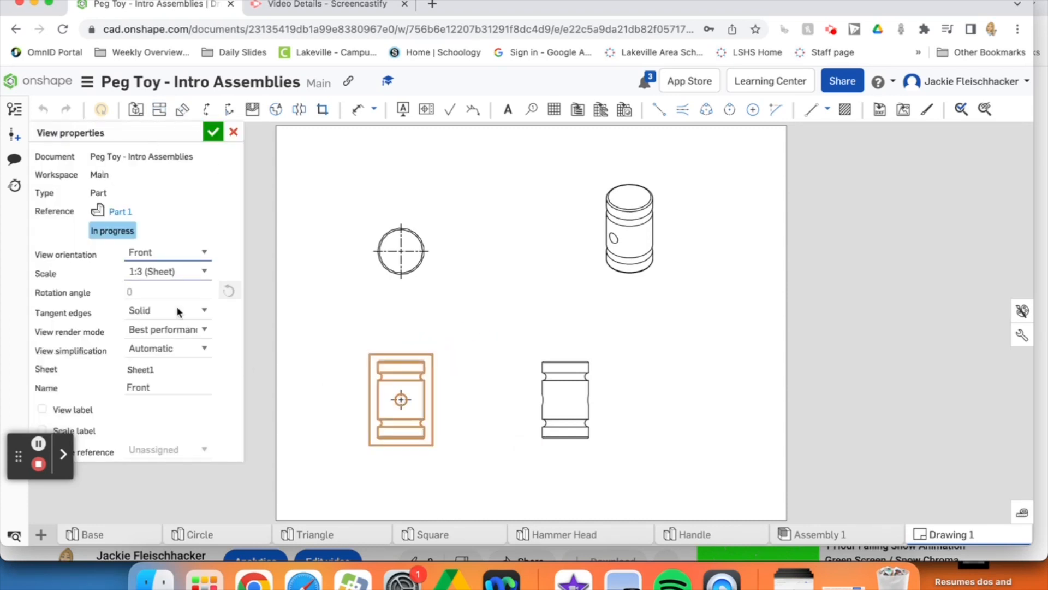
pyautogui.click(208, 270)
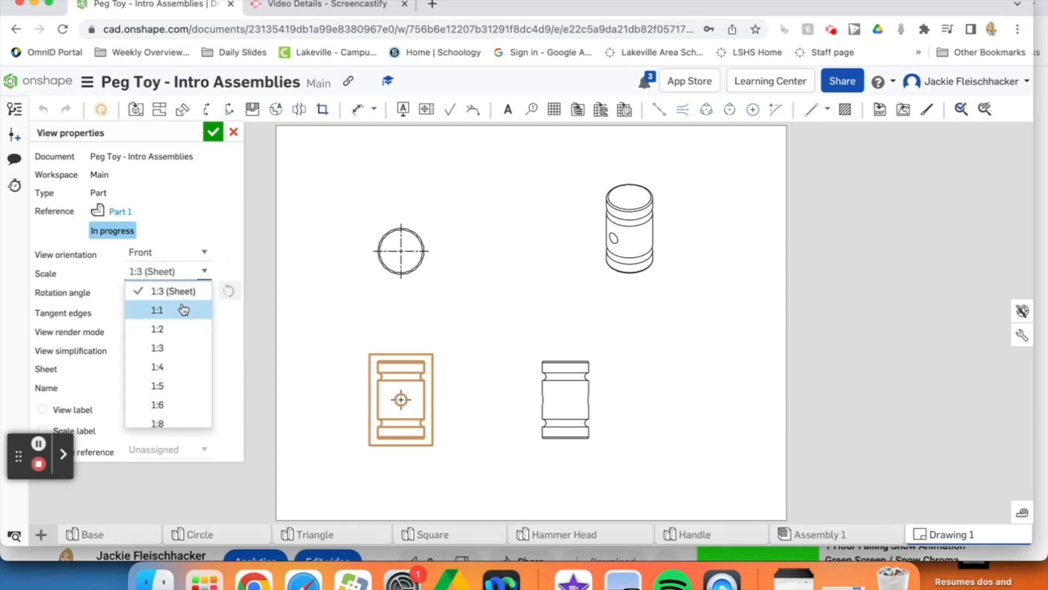
pyautogui.click(184, 309)
pyautogui.click(202, 276)
pyautogui.click(188, 307)
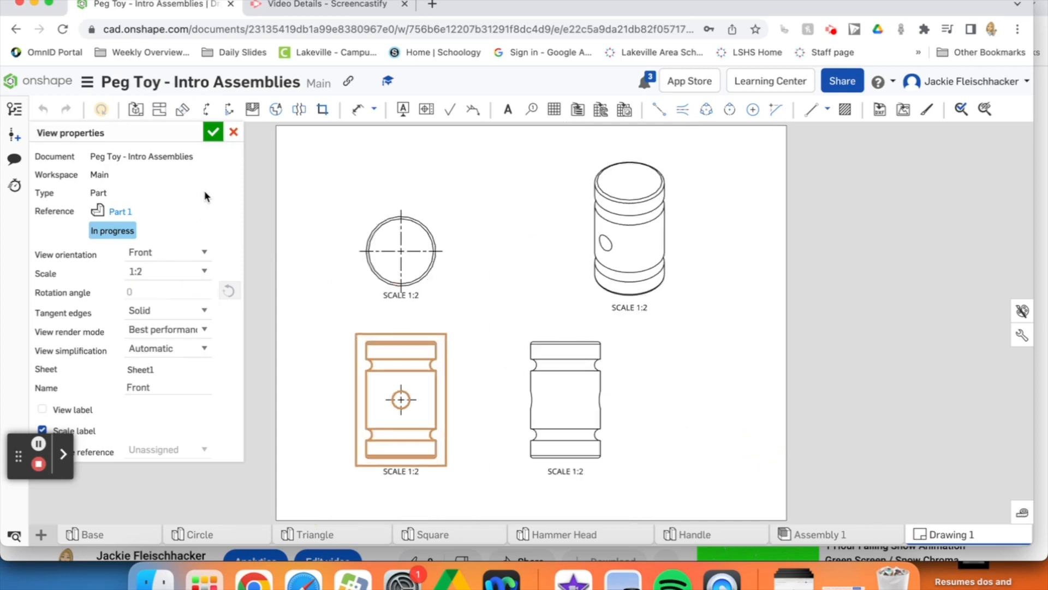
pyautogui.click(218, 134)
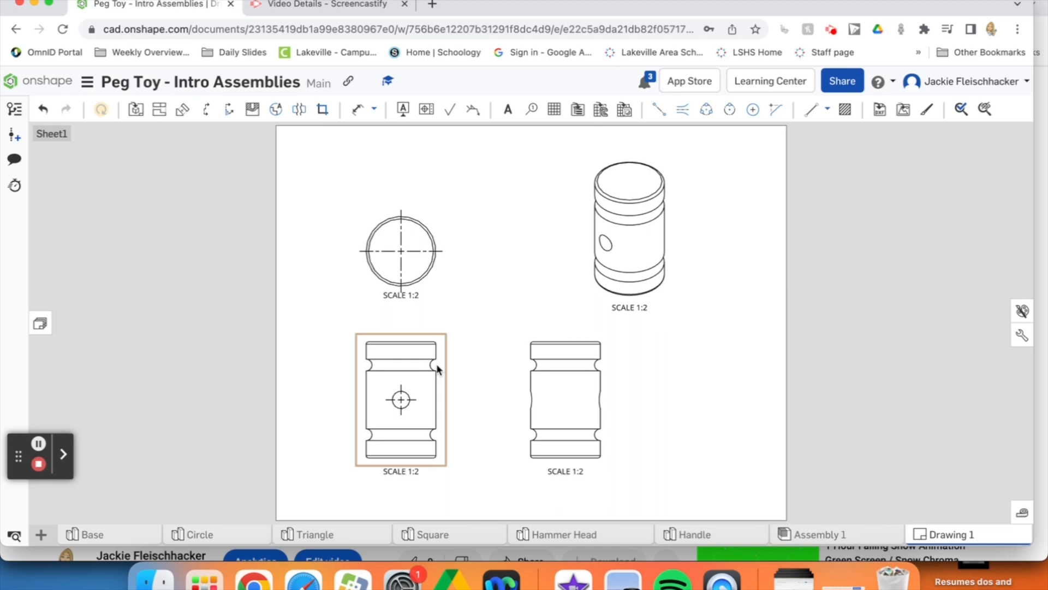
# - Dimension the hammer head's overall height to the left of the front view
pyautogui.click(357, 112)
pyautogui.click(392, 340)
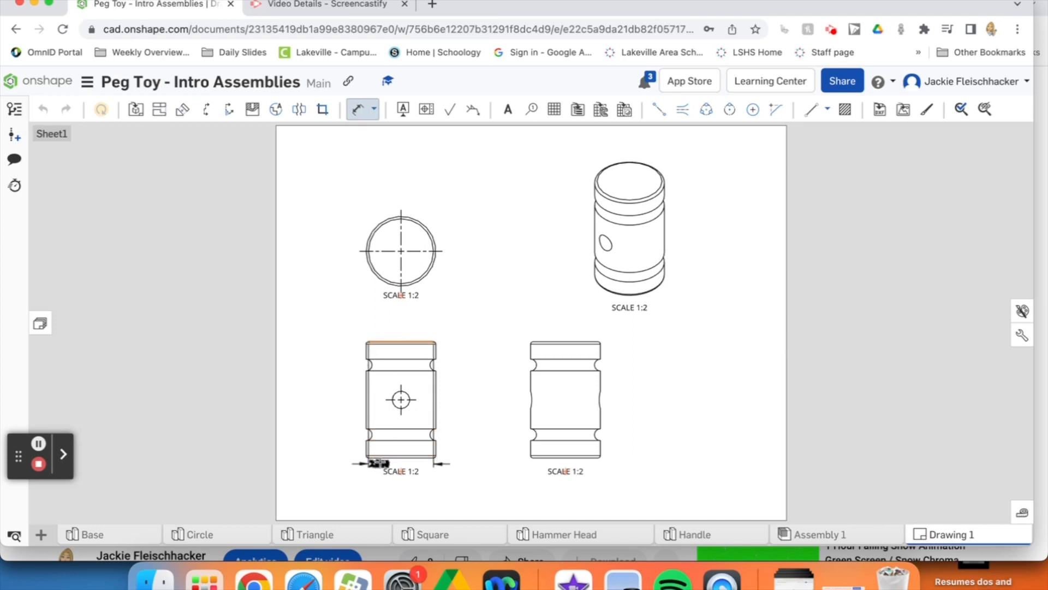
pyautogui.scroll(-2, 379, 460)
pyautogui.scroll(6, 379, 460)
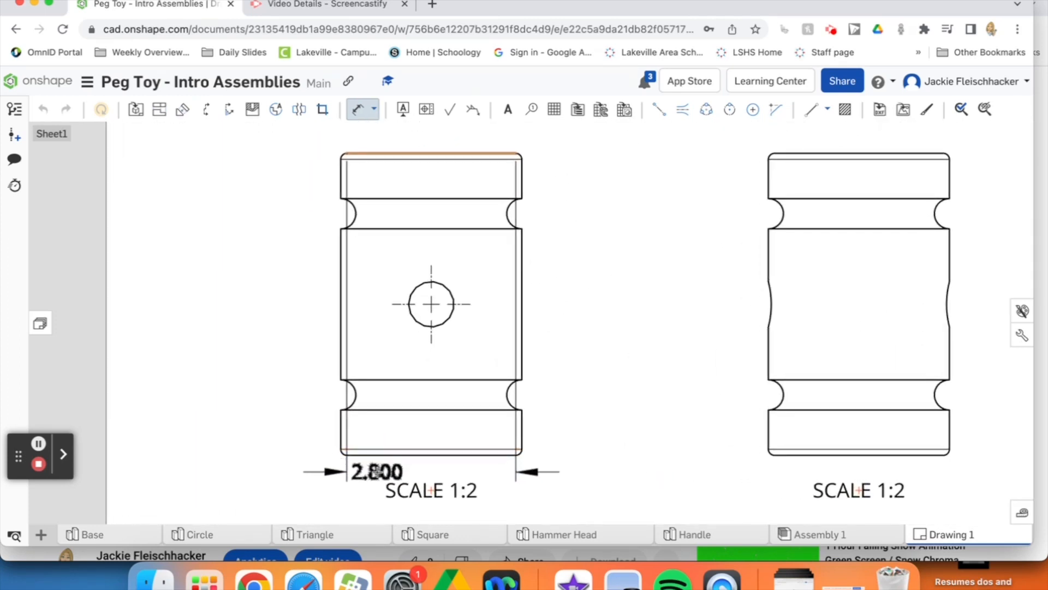
pyautogui.click(378, 456)
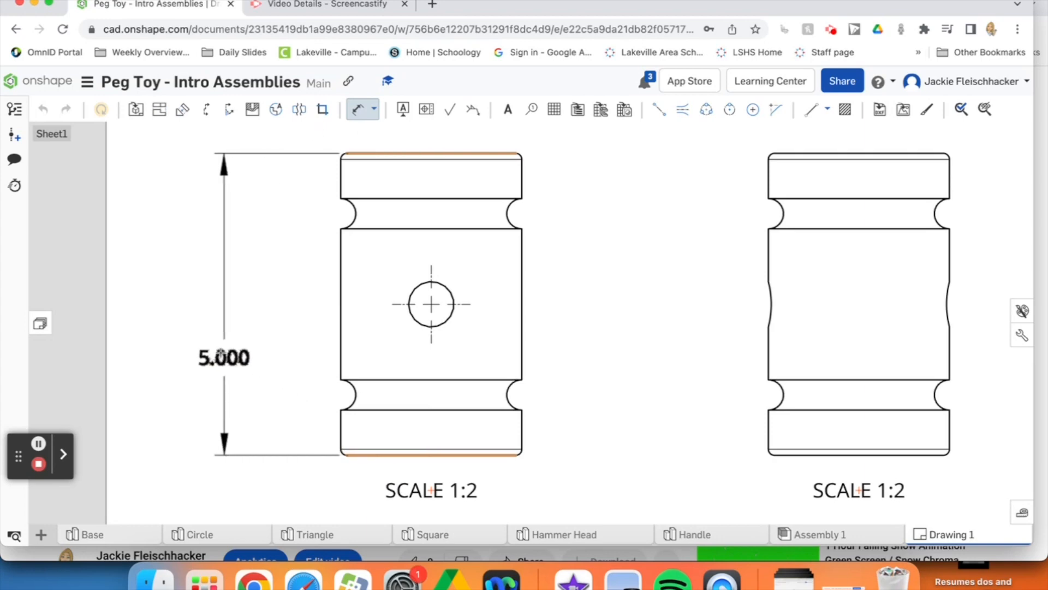
pyautogui.click(205, 301)
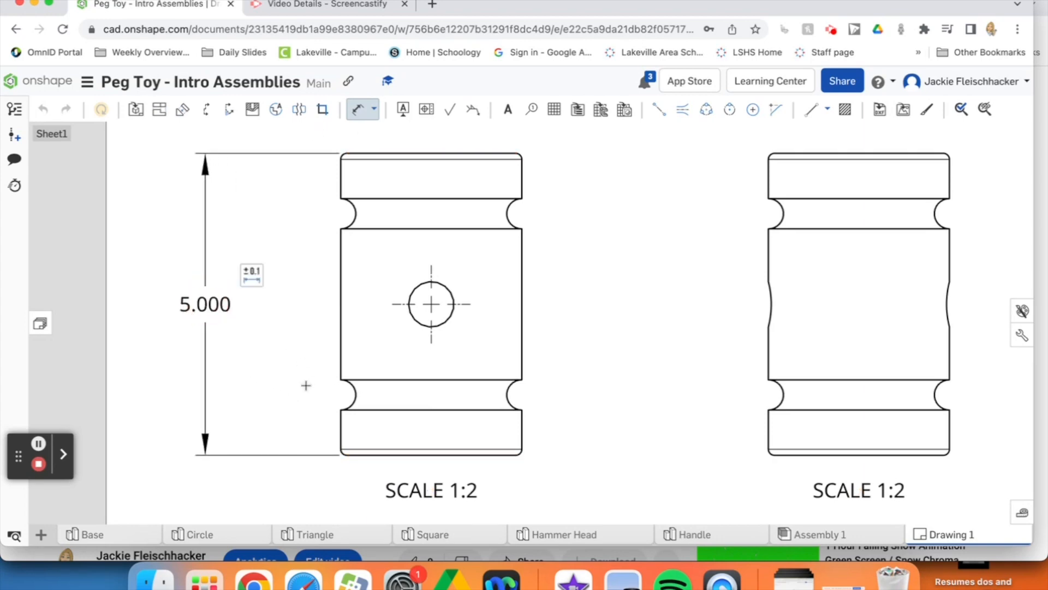
# - Dimension the heights of the top and bottom end bands between the front view and its overall height dimension
pyautogui.click(373, 200)
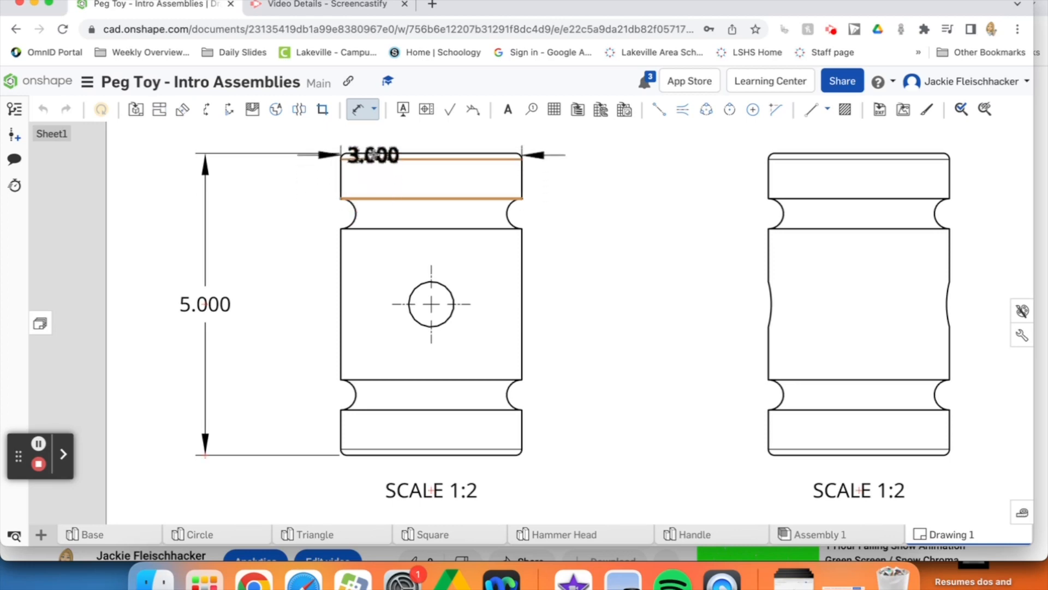
pyautogui.click(372, 154)
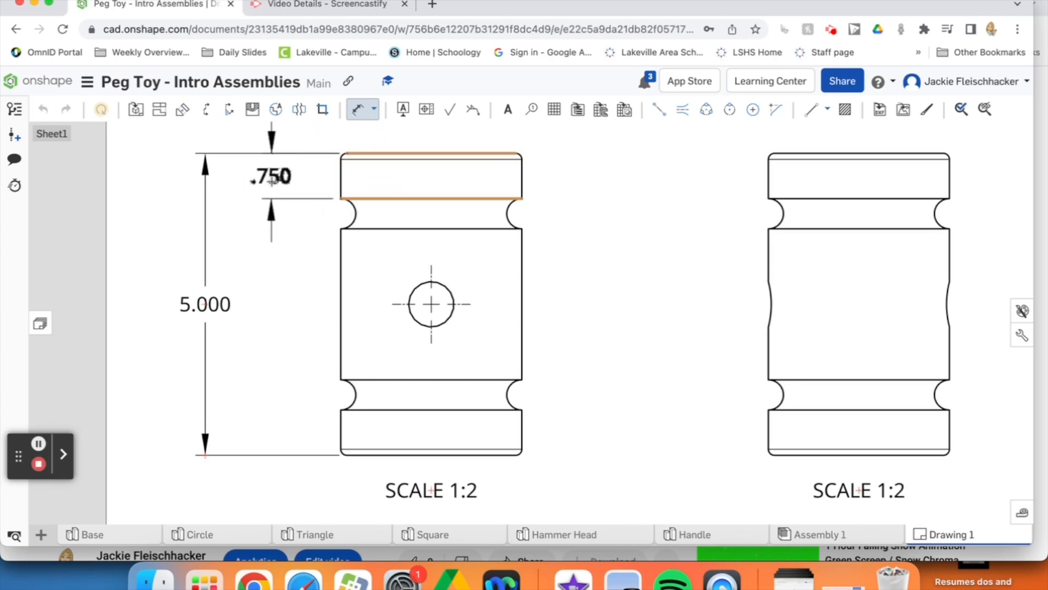
pyautogui.click(273, 176)
pyautogui.click(374, 449)
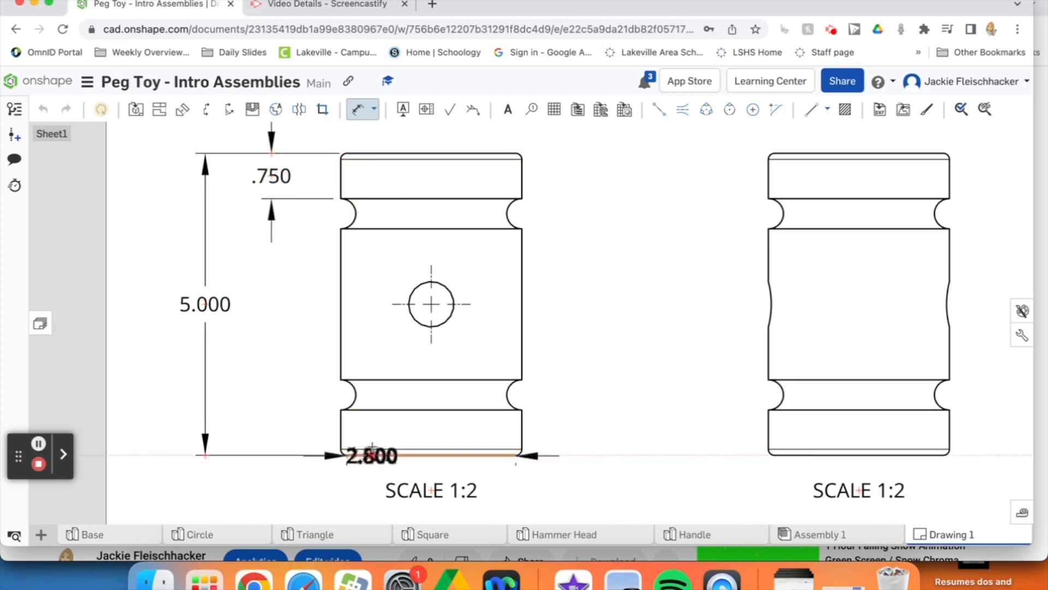
pyautogui.click(375, 410)
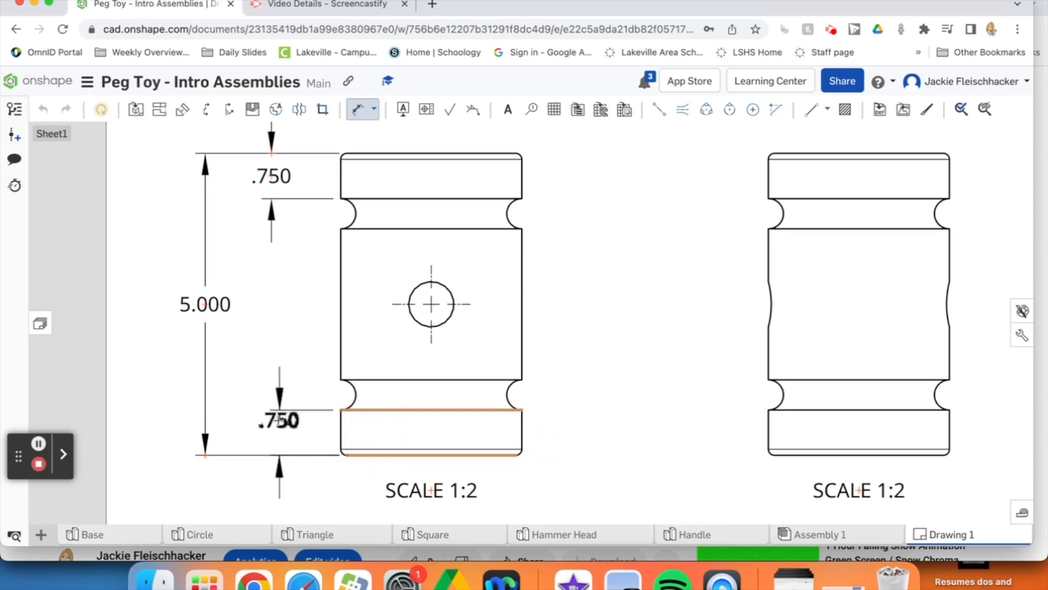
pyautogui.click(277, 431)
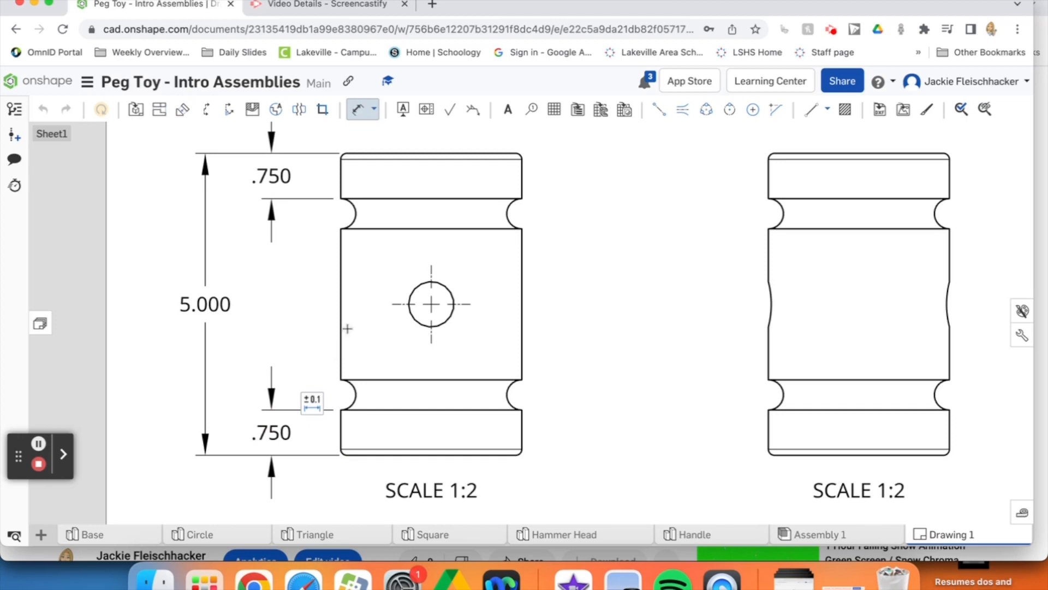
# - Dimension the hammer head's outer diameter above the front view
pyautogui.click(398, 157)
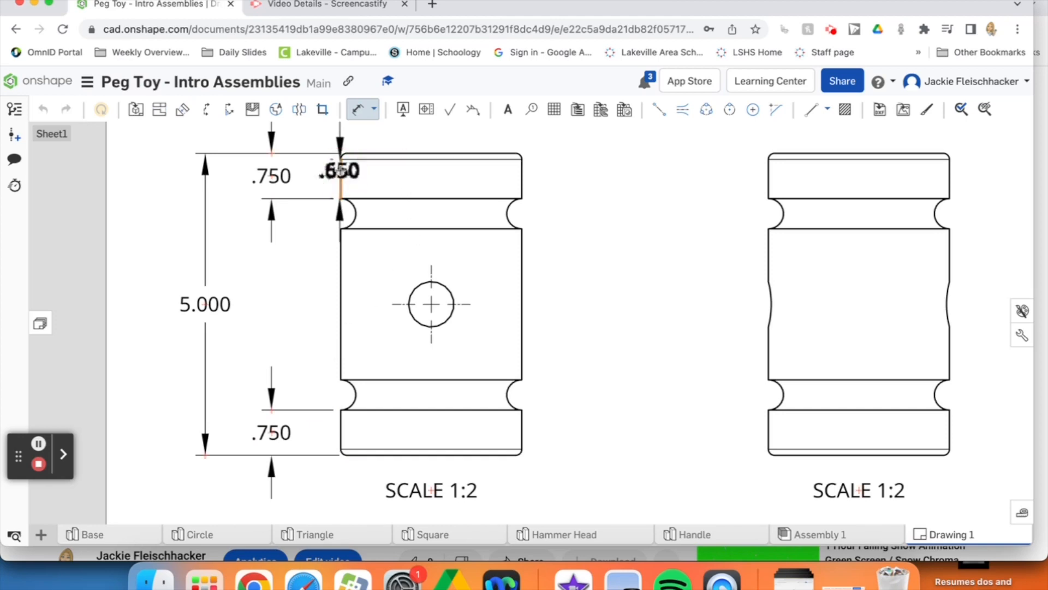
pyautogui.click(523, 176)
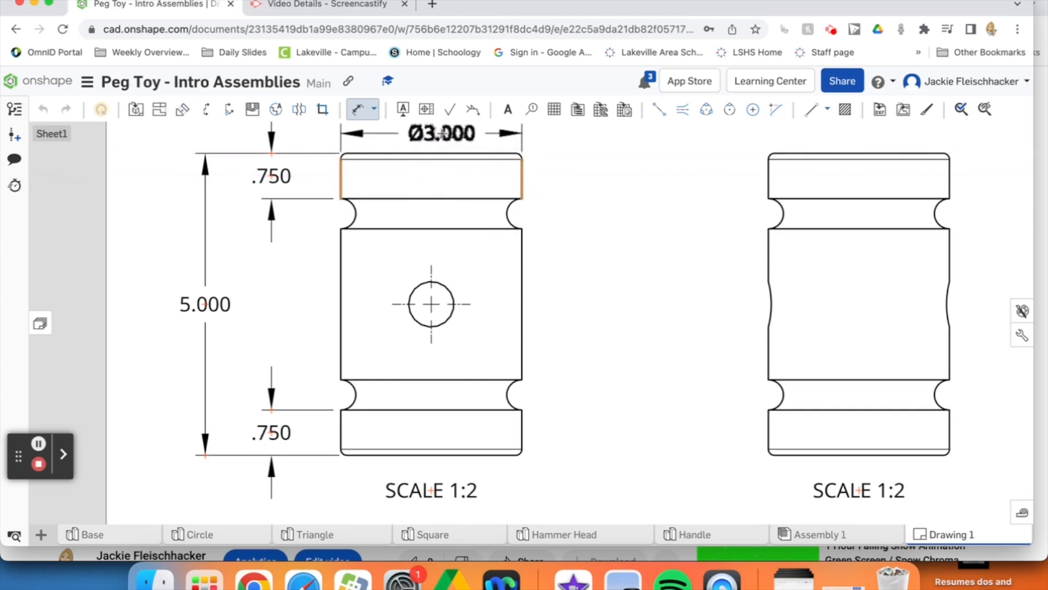
pyautogui.scroll(-3, 440, 129)
pyautogui.scroll(-2, 434, 128)
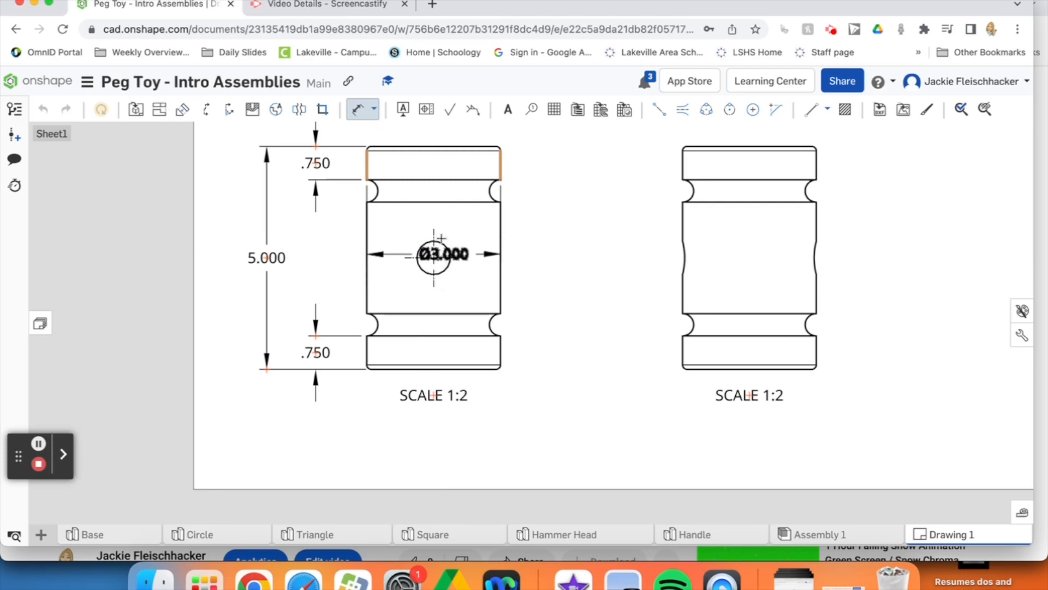
pyautogui.click(434, 127)
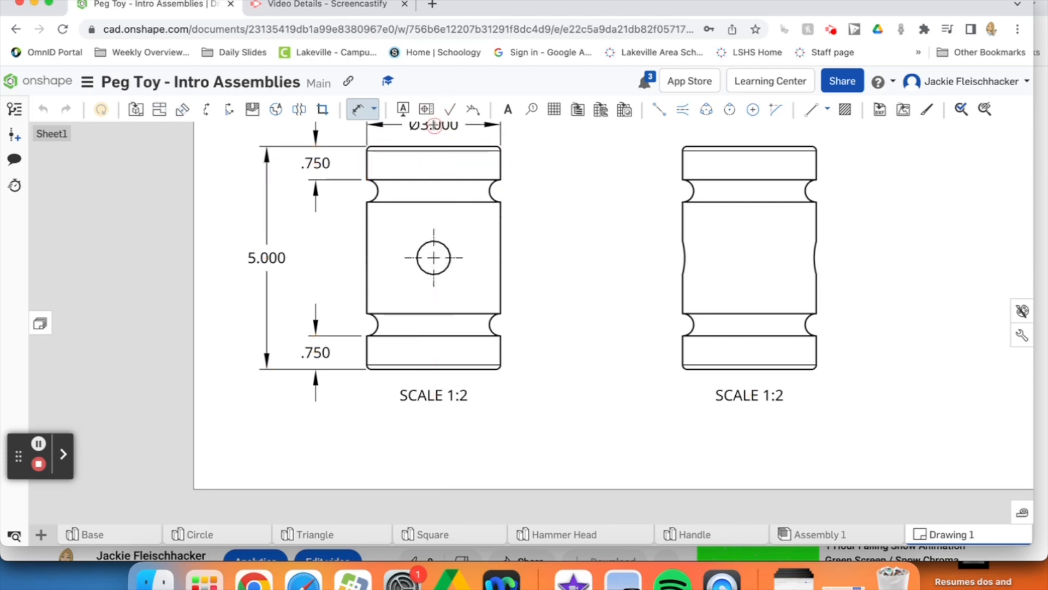
# - Add radius dimensions to the upper and lower grooves on the right side of the front view
pyautogui.scroll(2, 550, 188)
pyautogui.scroll(-2, 550, 188)
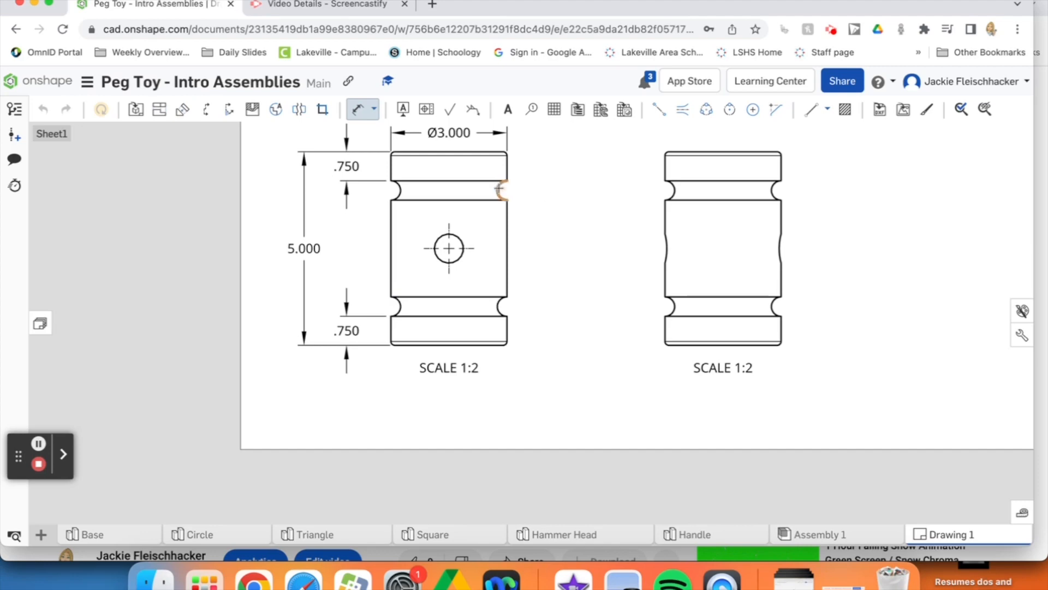
pyautogui.click(499, 188)
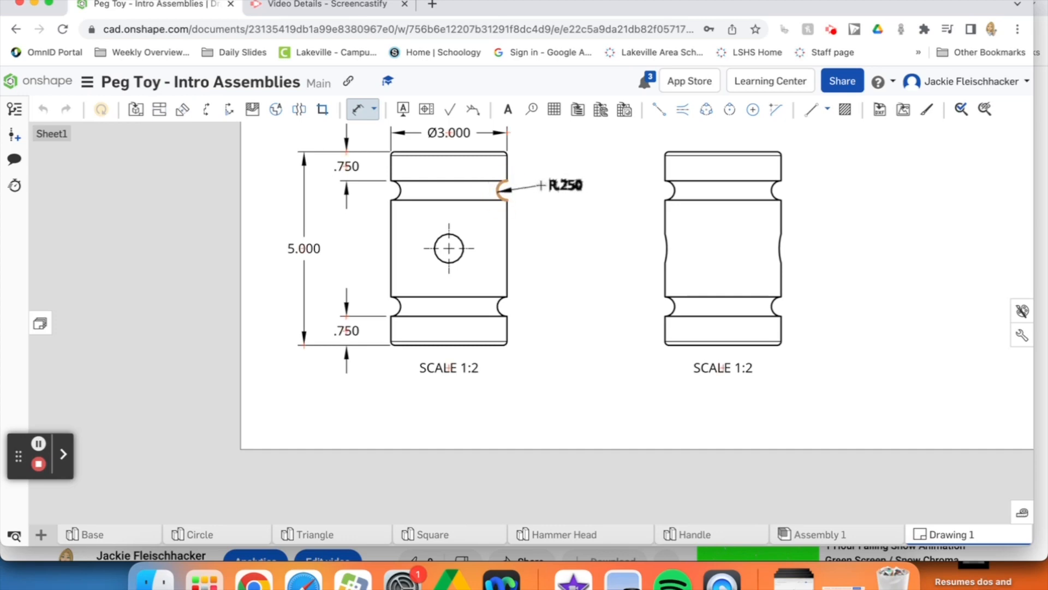
pyautogui.click(535, 177)
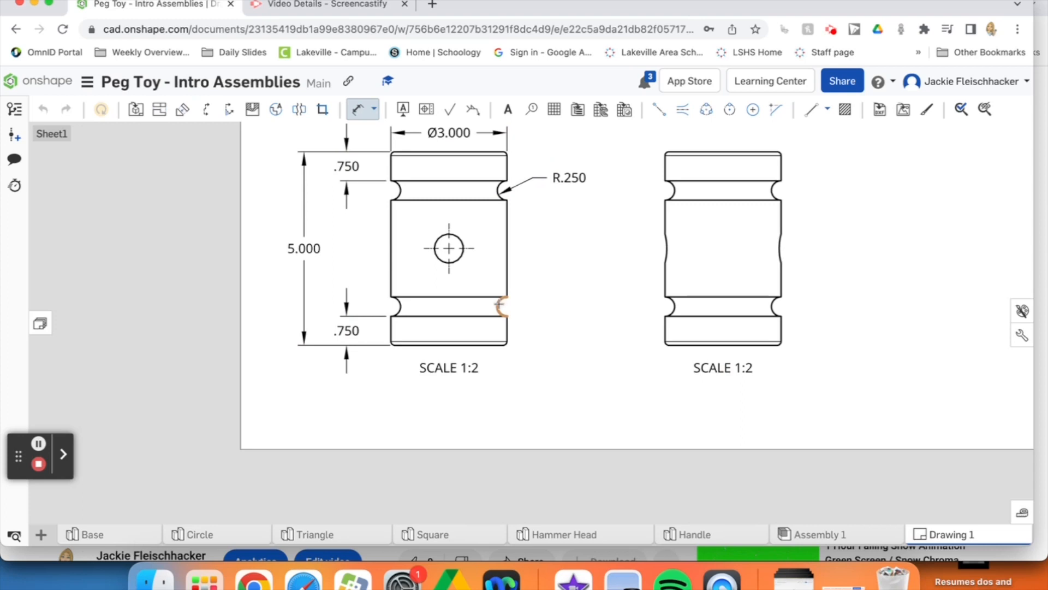
pyautogui.click(499, 304)
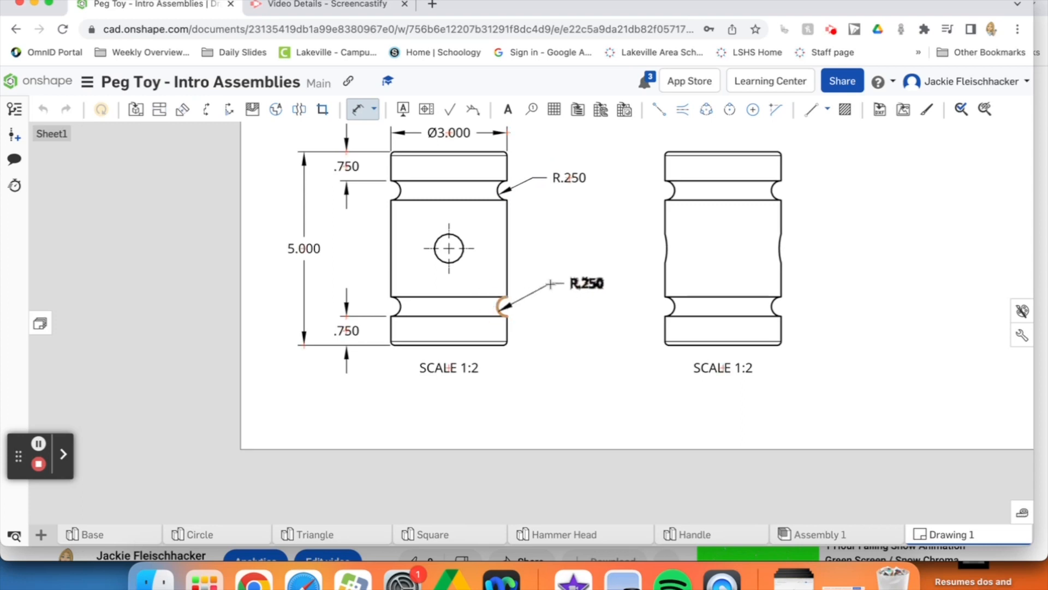
pyautogui.click(538, 286)
# - Dimension the diameter of the centre hole in the front view, with its value placed between the groove radii
pyautogui.scroll(2, 572, 257)
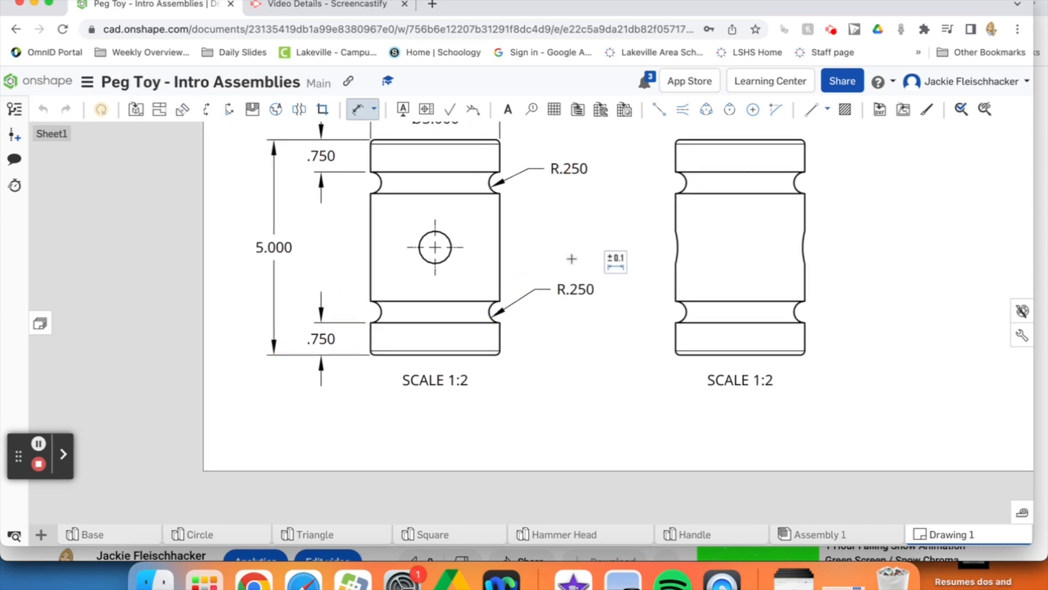
pyautogui.click(446, 235)
pyautogui.moveTo(515, 230); pyautogui.dragTo(522, 229)
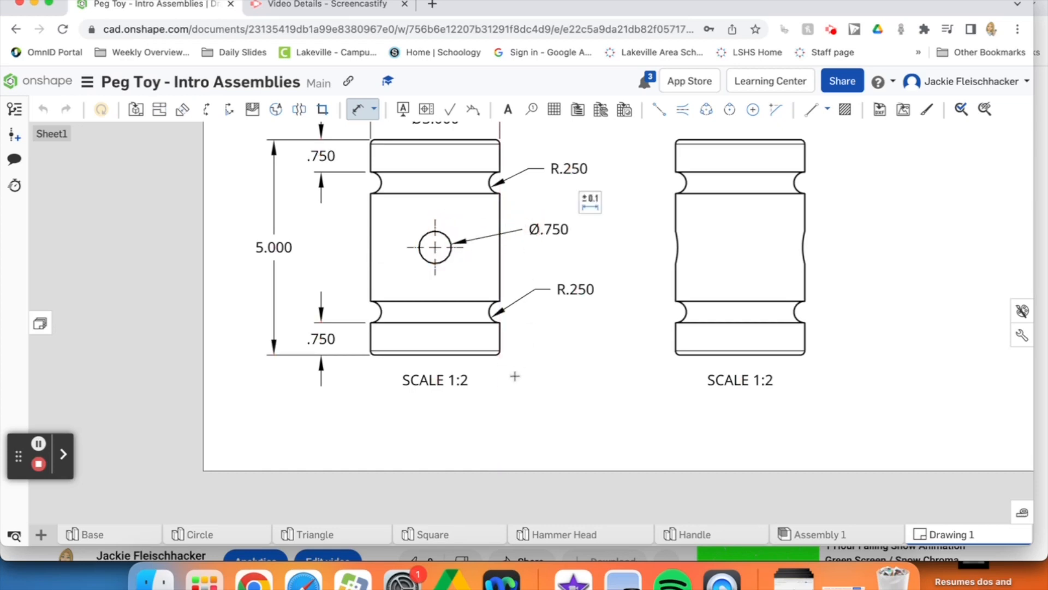
pyautogui.scroll(-3, 515, 376)
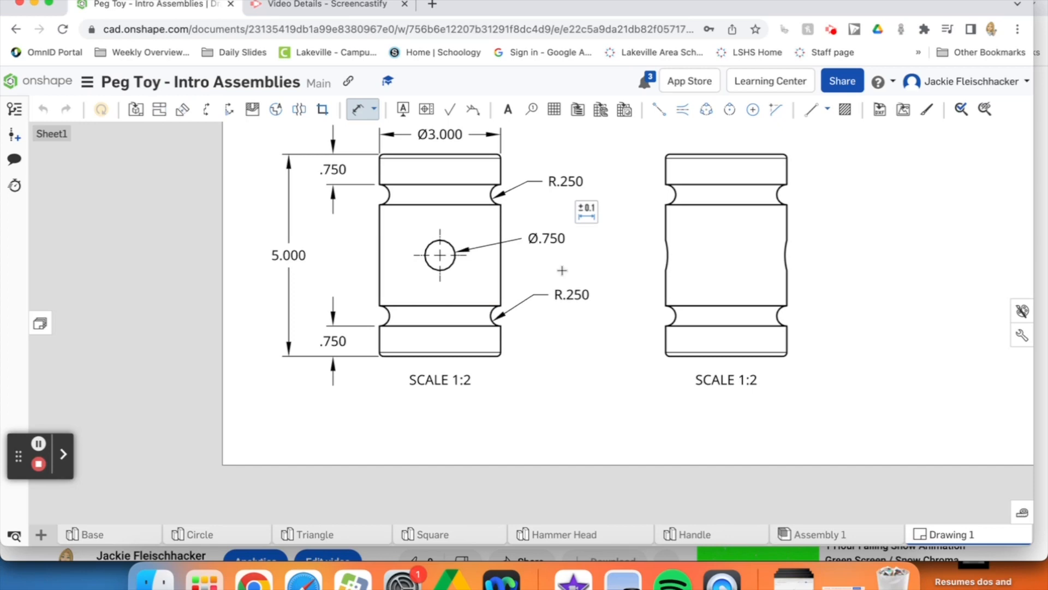
pyautogui.scroll(-4, 562, 270)
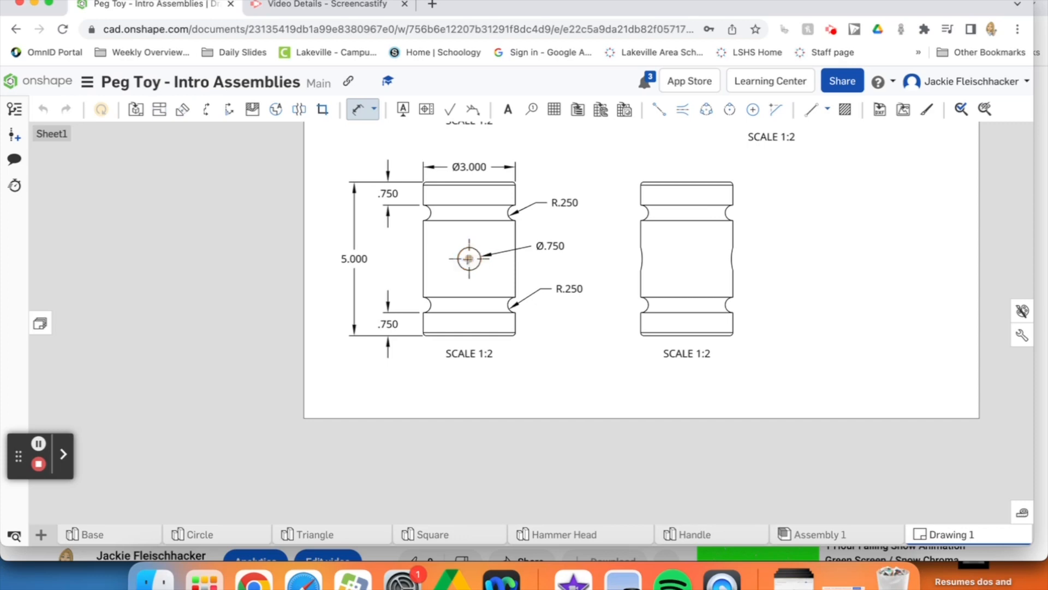
pyautogui.press('Escape')
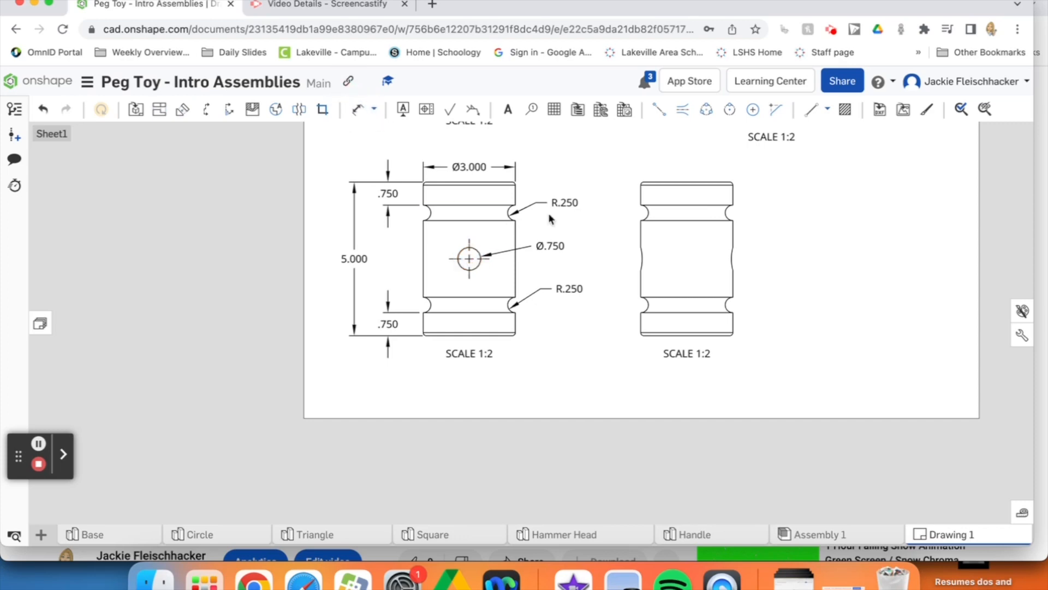
# - Show the hidden lines in the hammer head's right side view
pyautogui.click(653, 240)
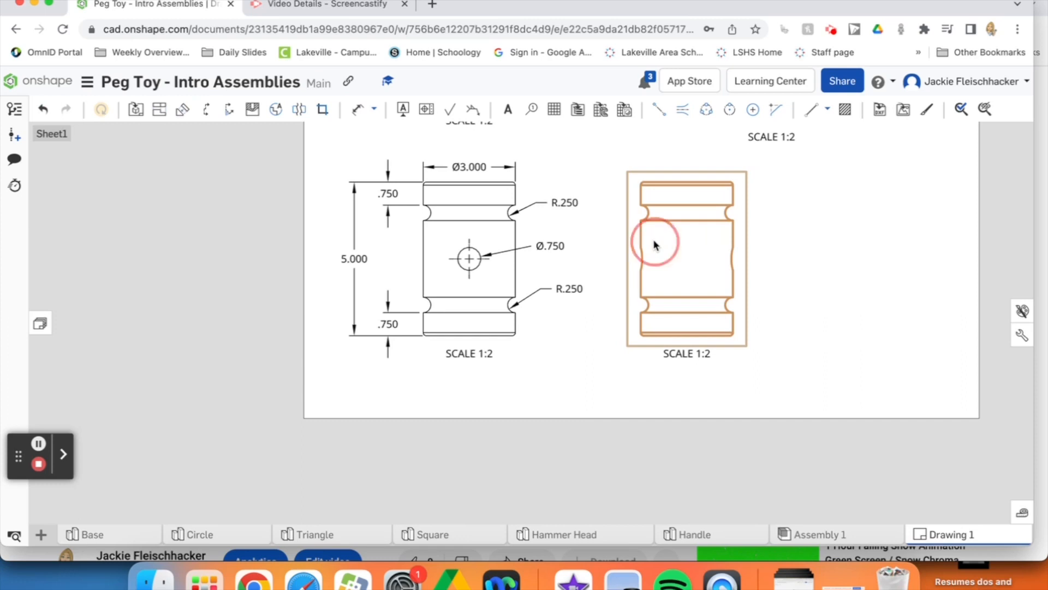
pyautogui.rightClick(654, 244)
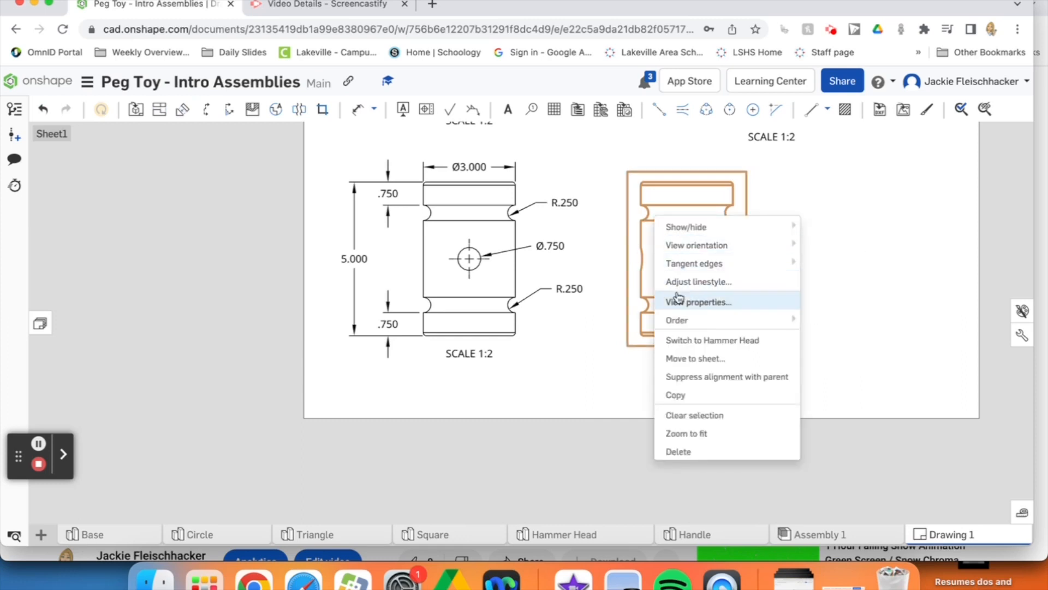
pyautogui.moveTo(692, 259)
pyautogui.moveTo(704, 232)
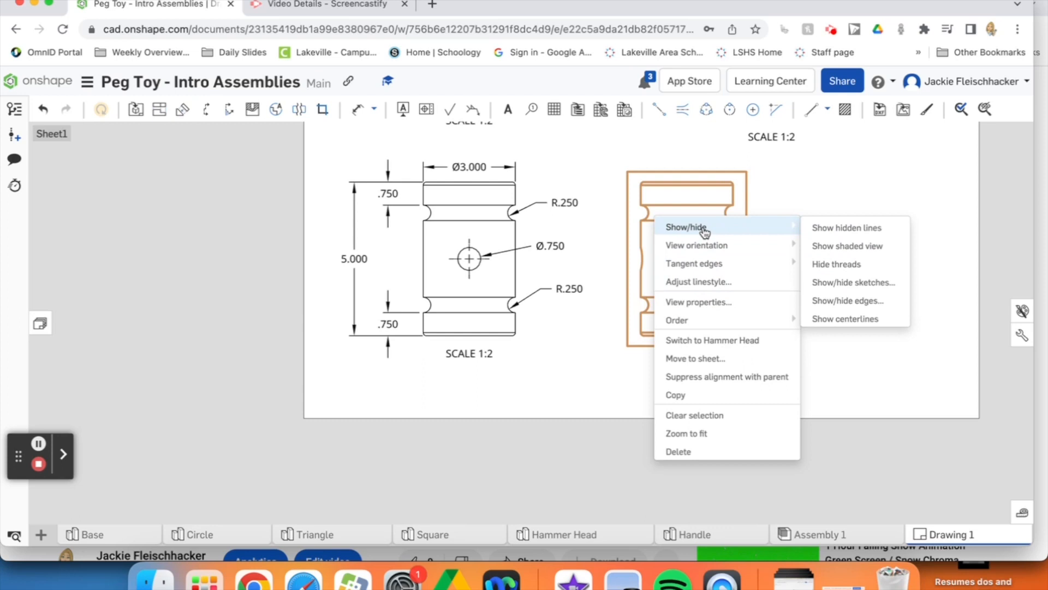
pyautogui.click(822, 231)
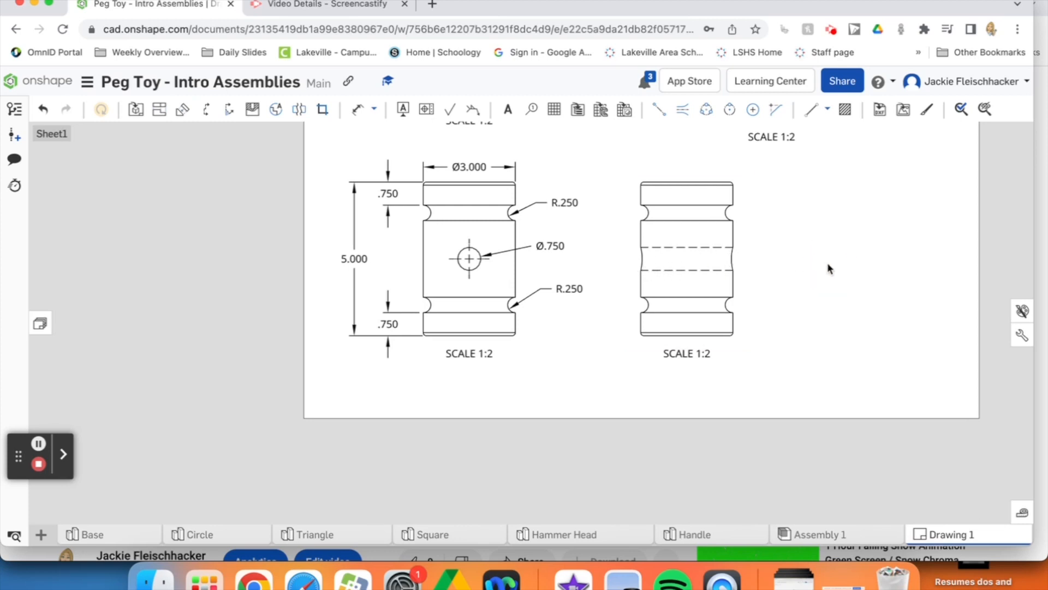
# - Add the note "fillet at .1 at top/bottom" between the top and isometric views, widened to fit on two lines
pyautogui.scroll(-3, 828, 266)
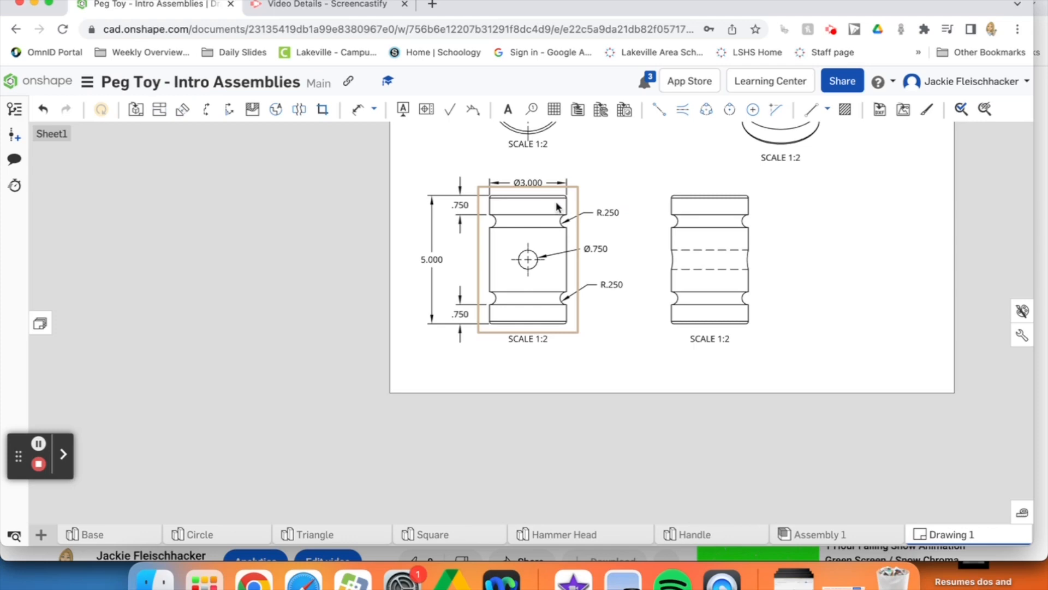
pyautogui.click(659, 168)
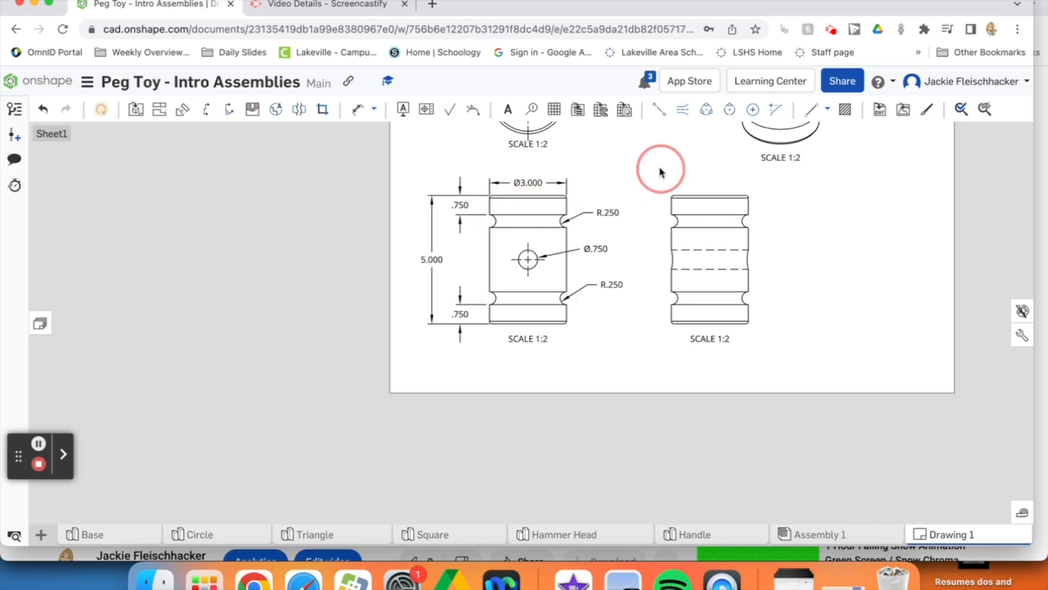
pyautogui.scroll(2, 659, 168)
pyautogui.scroll(-1, 660, 168)
pyautogui.moveTo(658, 172)
pyautogui.mouseDown(button='middle')
pyautogui.moveTo(652, 257)
pyautogui.moveTo(617, 333)
pyautogui.moveTo(563, 293)
pyautogui.mouseUp(button='middle')
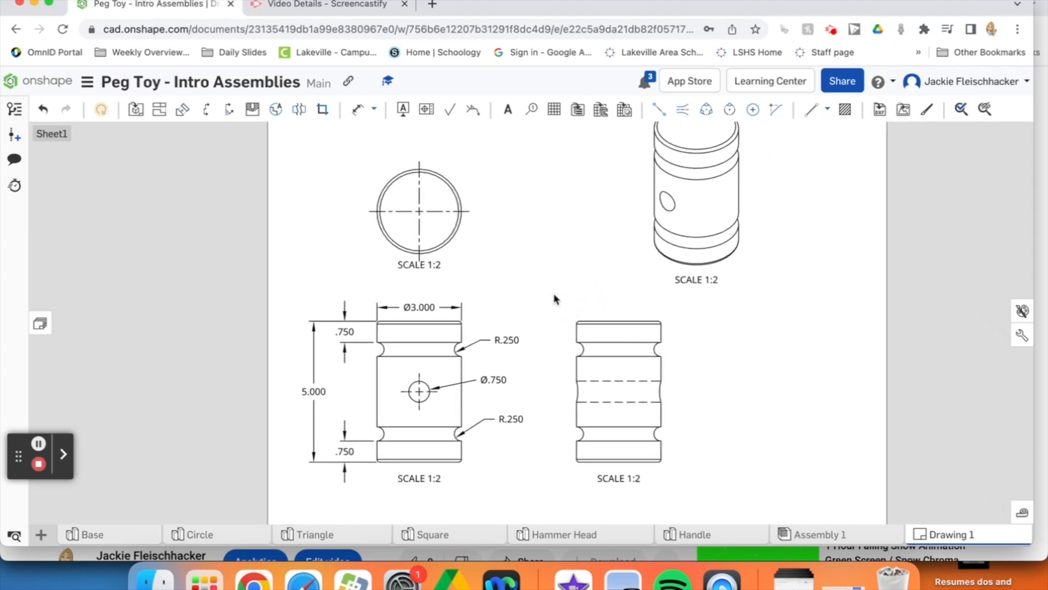
pyautogui.click(508, 109)
pyautogui.click(498, 261)
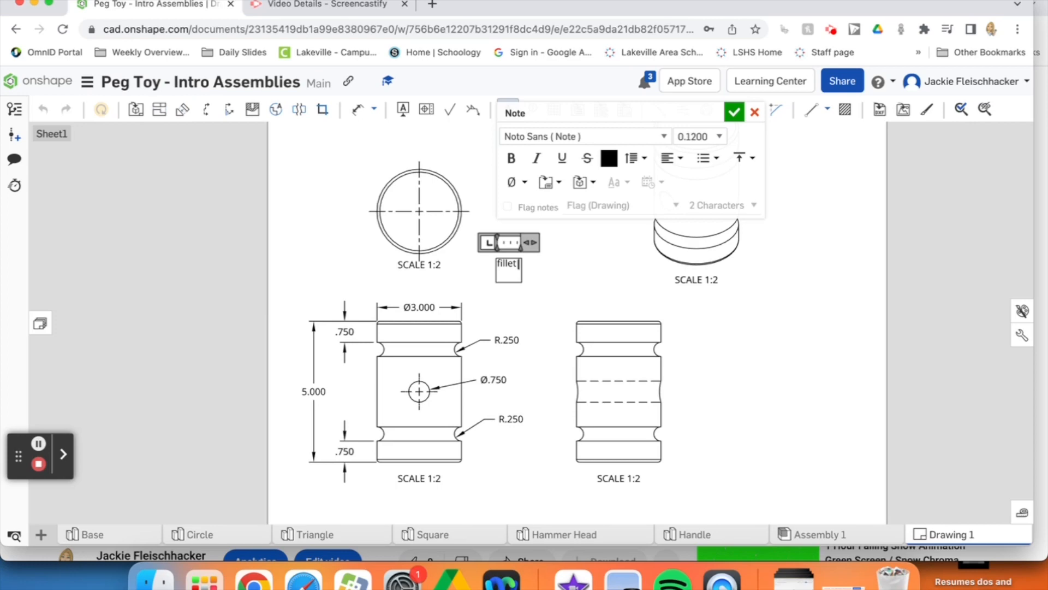
pyautogui.write('fillet at .1 at top/bott')
pyautogui.moveTo(538, 248); pyautogui.dragTo(605, 244)
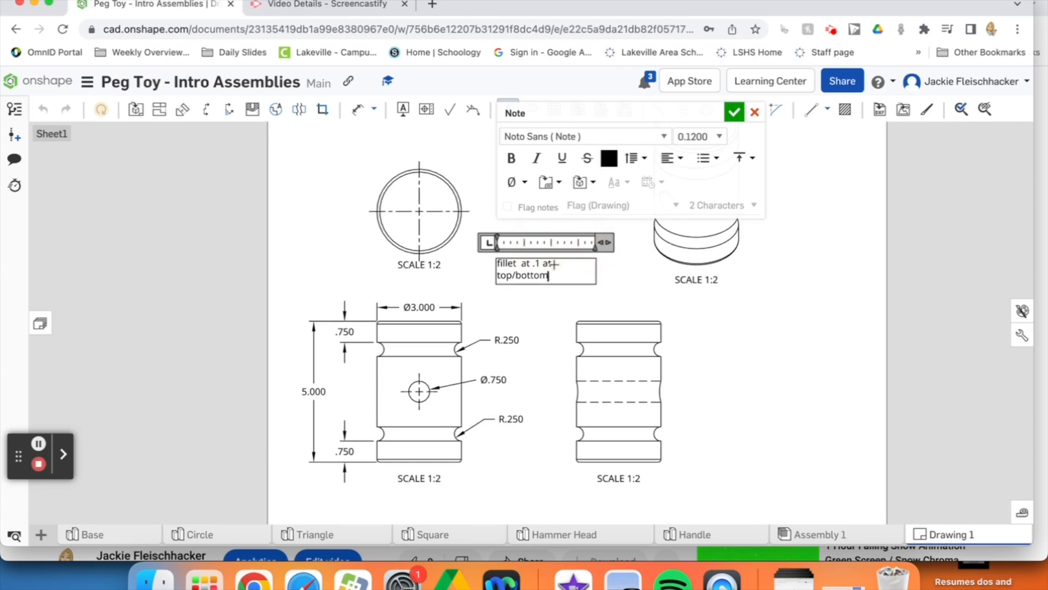
pyautogui.click(734, 112)
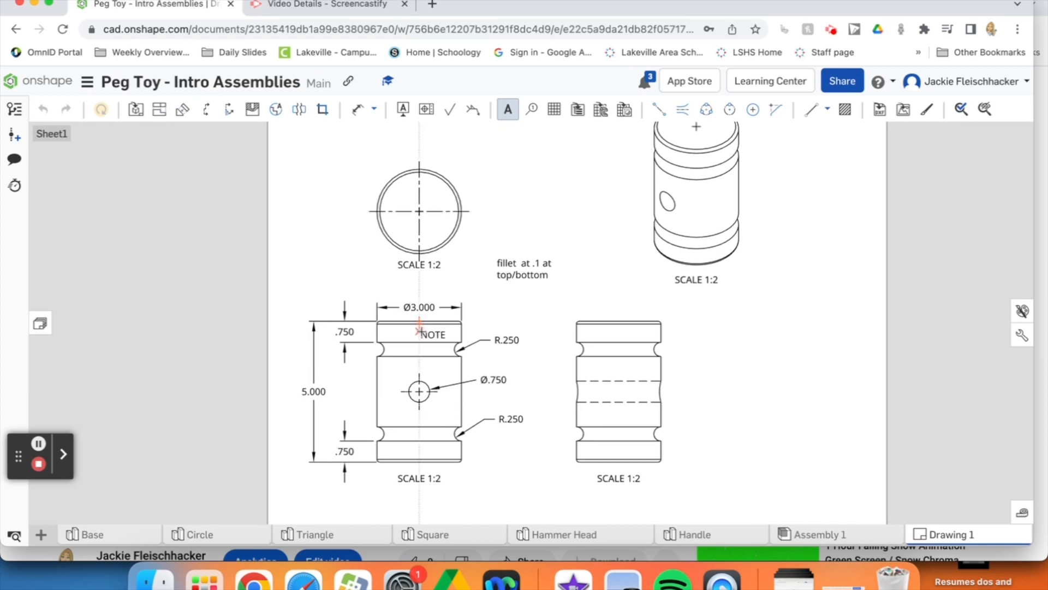
# - Start a note at the sheet's lower right with the author's name, "Hammer Head" and "Peg Toy" on separate lines
pyautogui.moveTo(719, 371)
pyautogui.mouseDown(button='middle')
pyautogui.moveTo(697, 368)
pyautogui.moveTo(636, 310)
pyautogui.moveTo(602, 328)
pyautogui.mouseUp(button='middle')
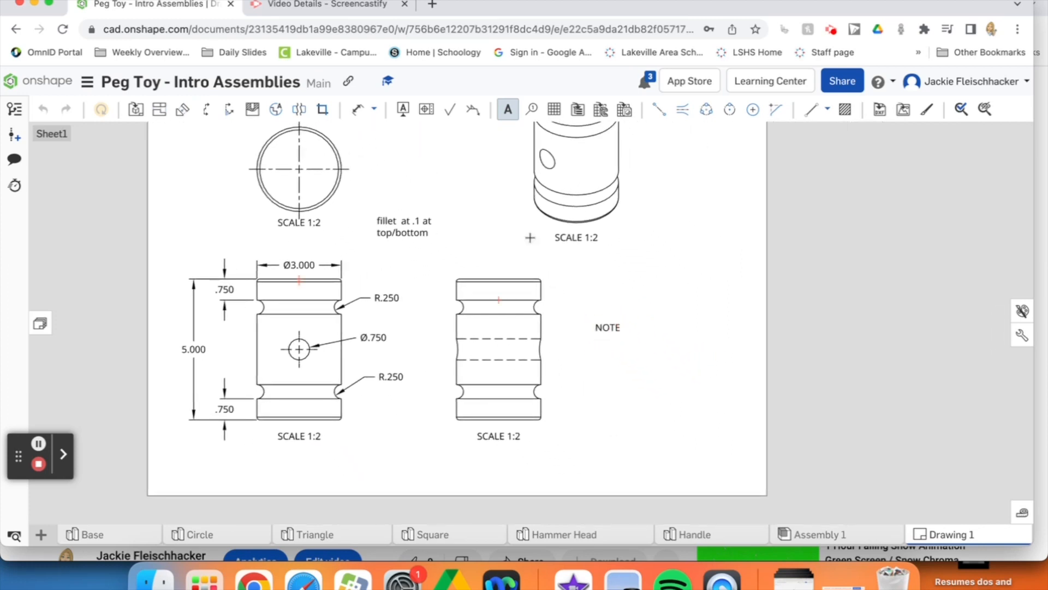
pyautogui.click(508, 112)
pyautogui.click(685, 437)
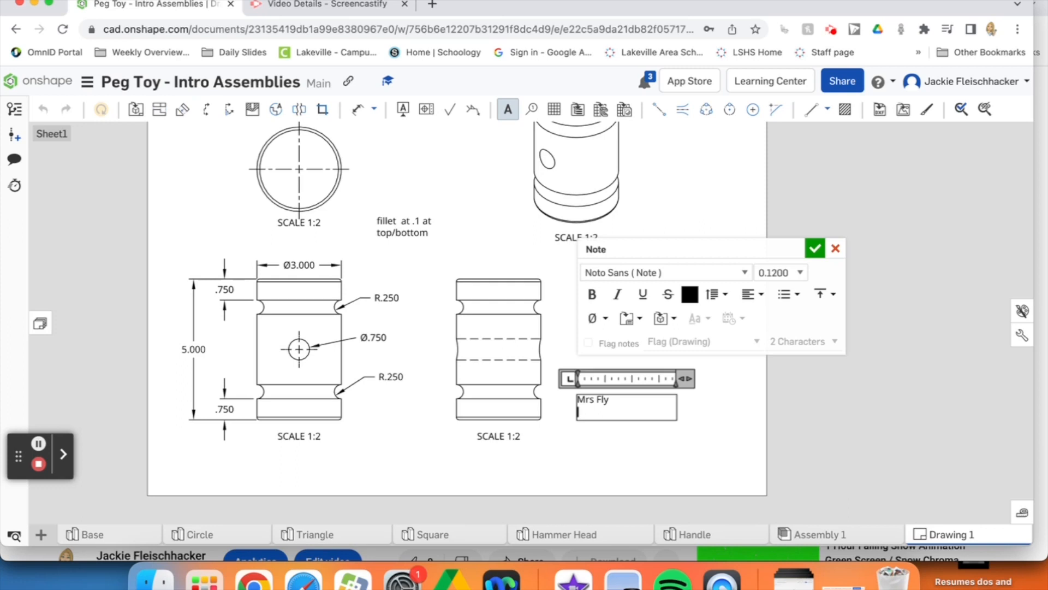
pyautogui.write('Hammer Head')
pyautogui.press('Return')
pyautogui.write('Peg Toy')
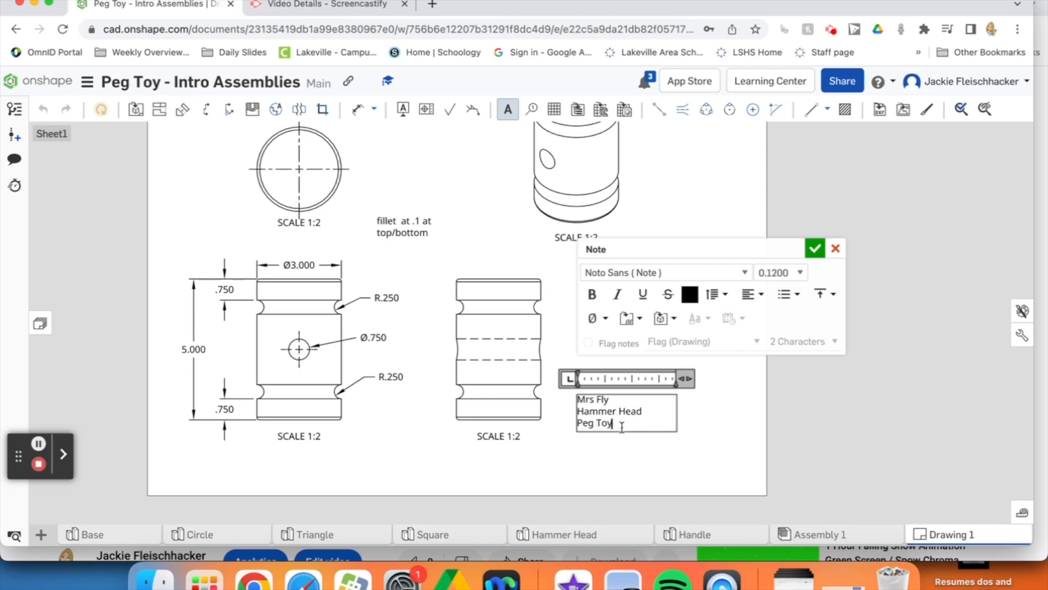
# - Make all the title note's text bold, set its text height to 0.1500 and place the note
pyautogui.click(615, 426)
pyautogui.moveTo(619, 422); pyautogui.dragTo(570, 400)
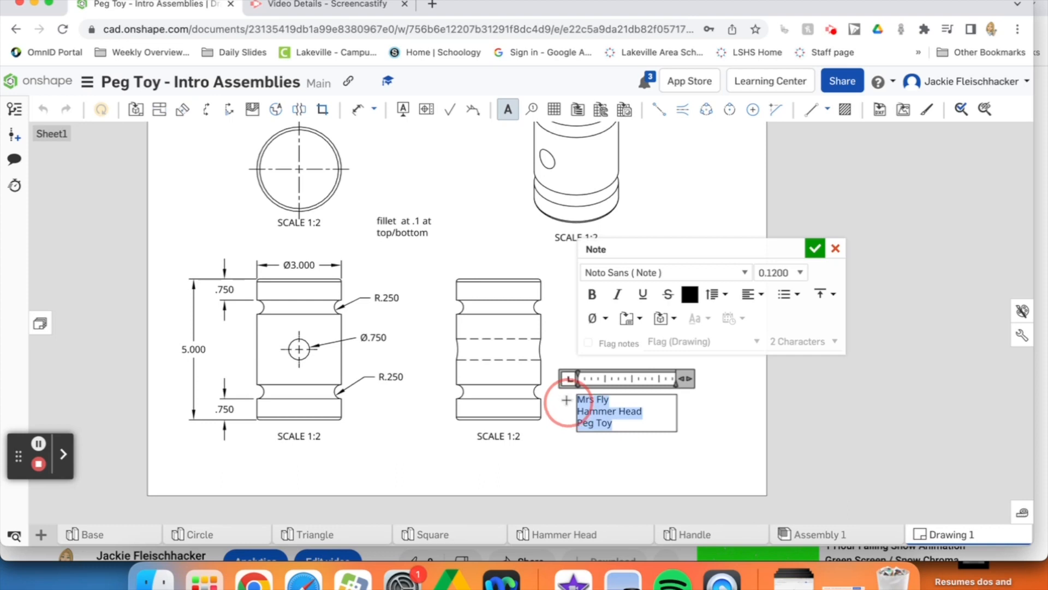
pyautogui.click(592, 295)
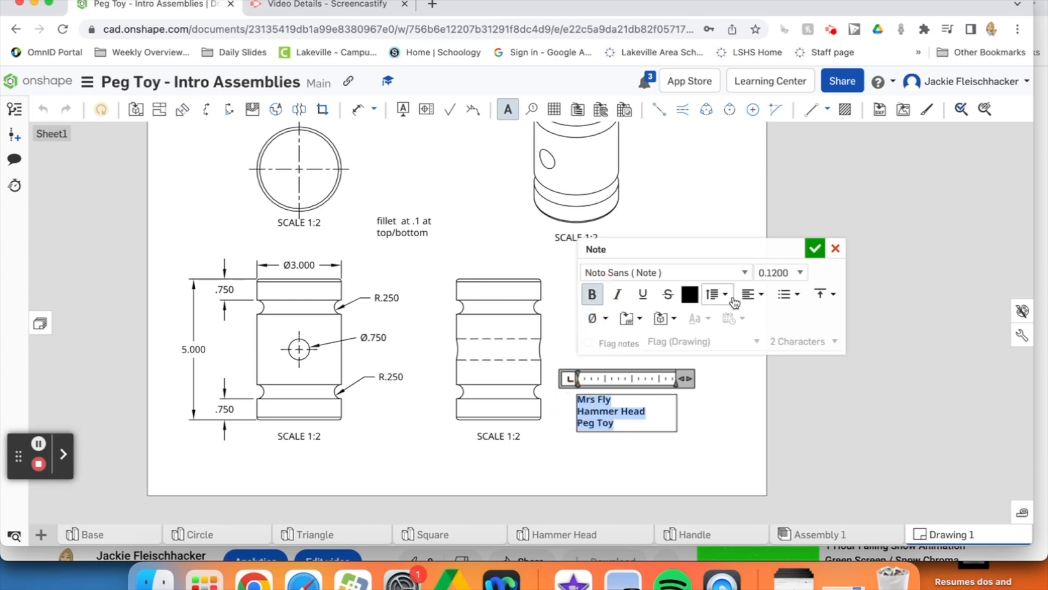
pyautogui.click(802, 282)
pyautogui.click(802, 283)
pyautogui.click(801, 275)
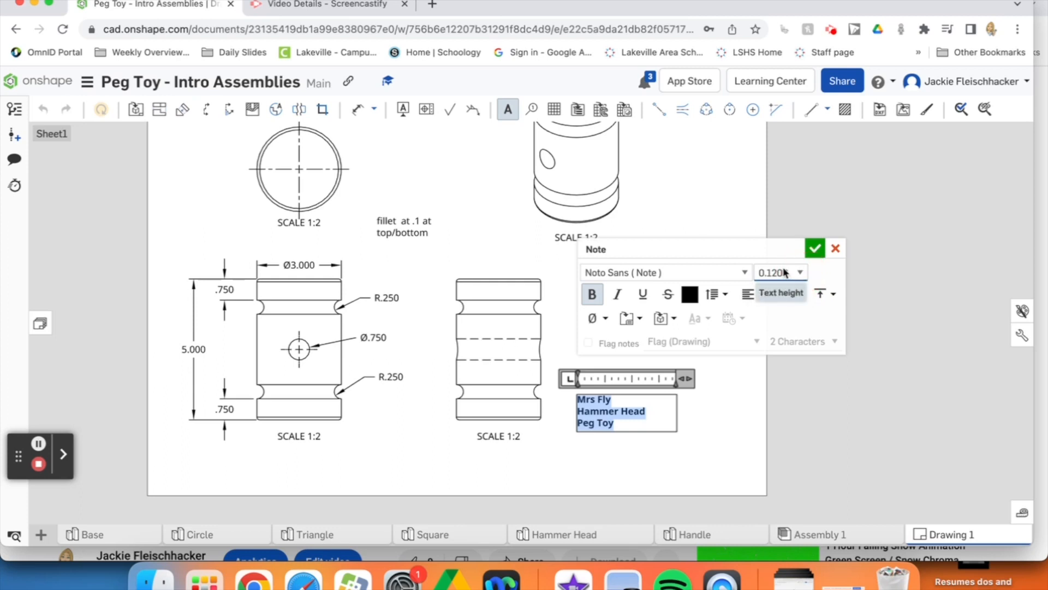
pyautogui.press('Return')
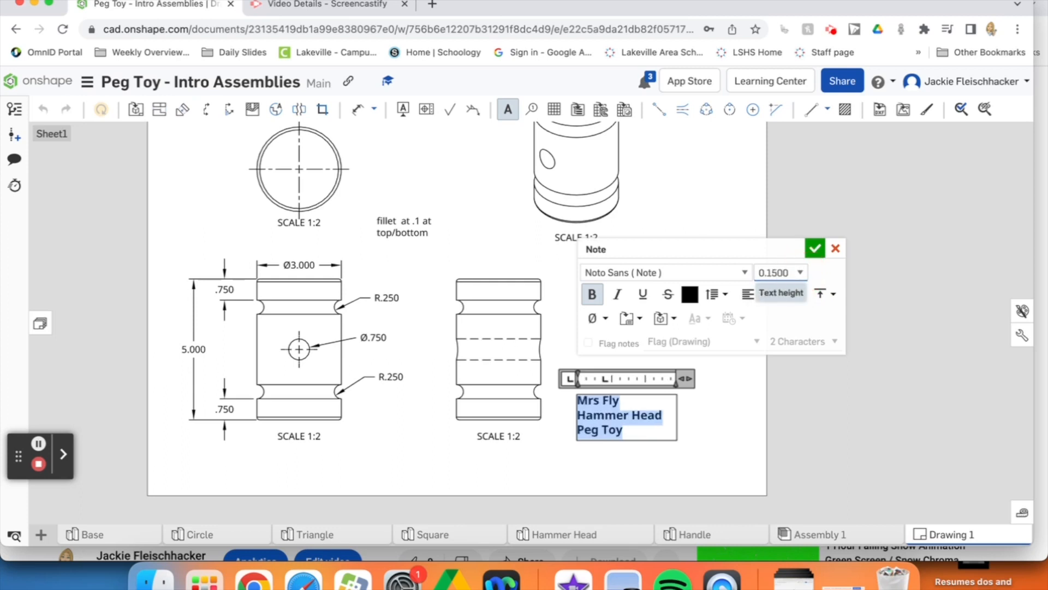
pyautogui.click(815, 249)
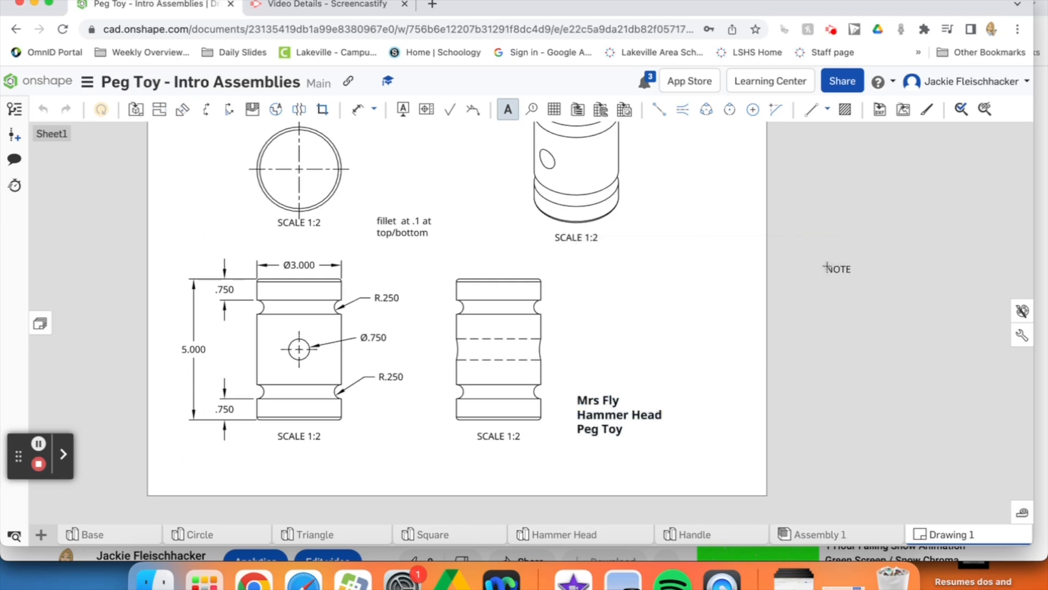
# - Rename the drawing's first sheet, Sheet1, as "Hammer Head" in the sheet list
pyautogui.scroll(-3, 824, 265)
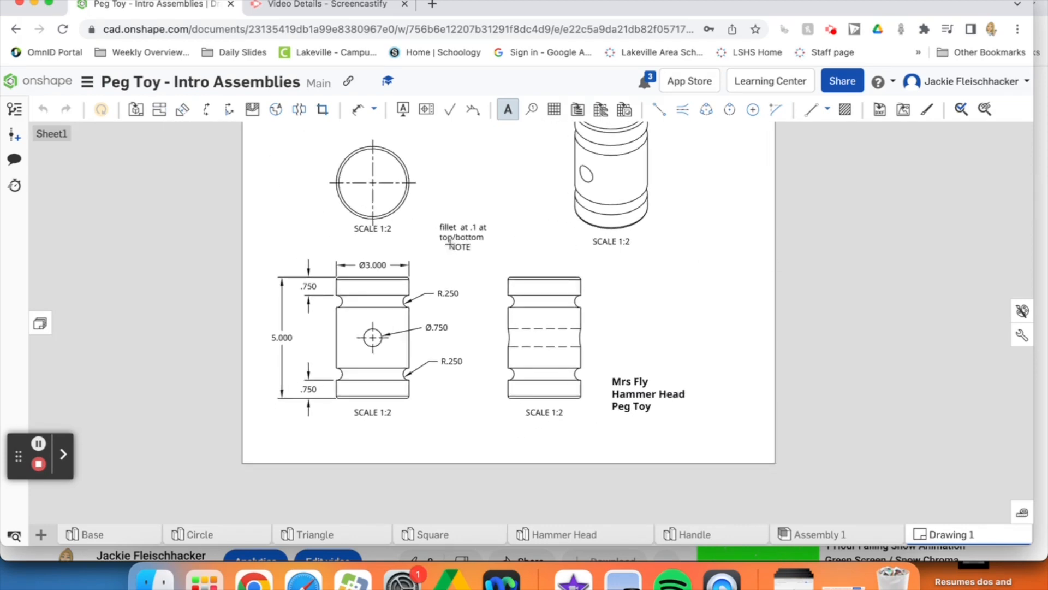
pyautogui.click(450, 244)
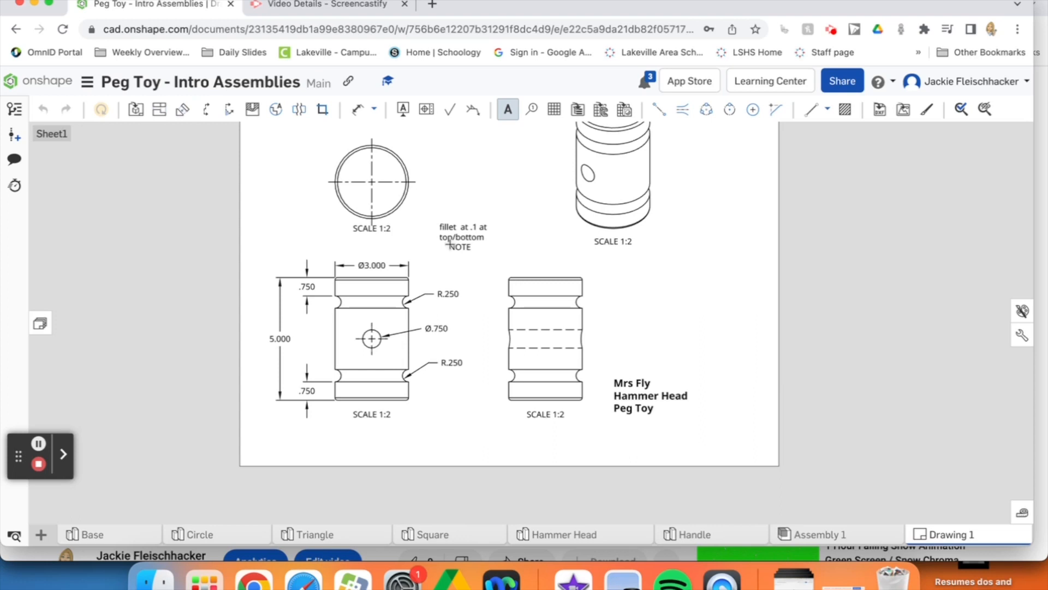
pyautogui.click(41, 325)
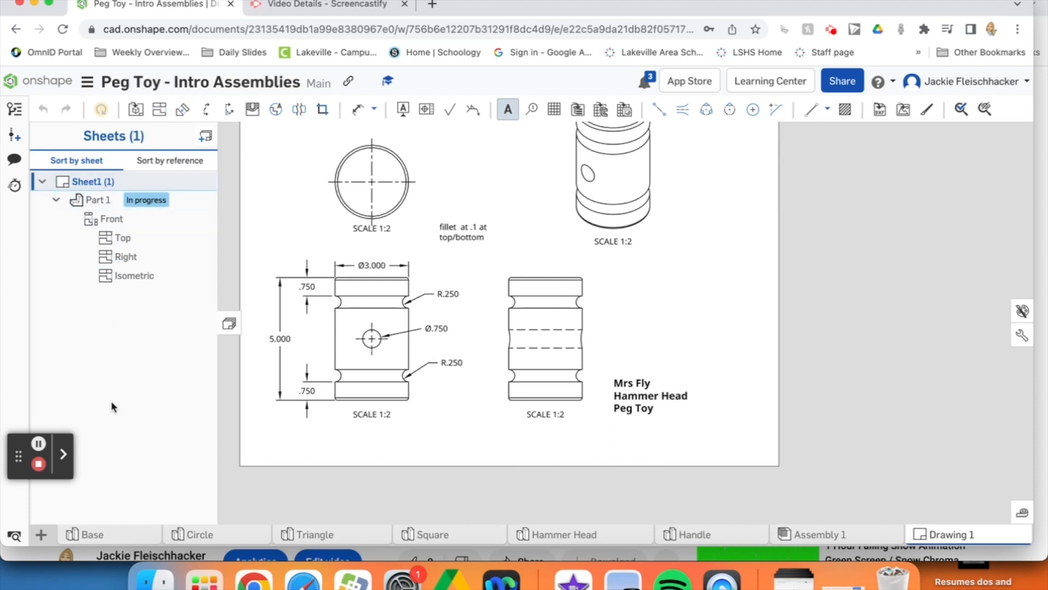
pyautogui.click(98, 184)
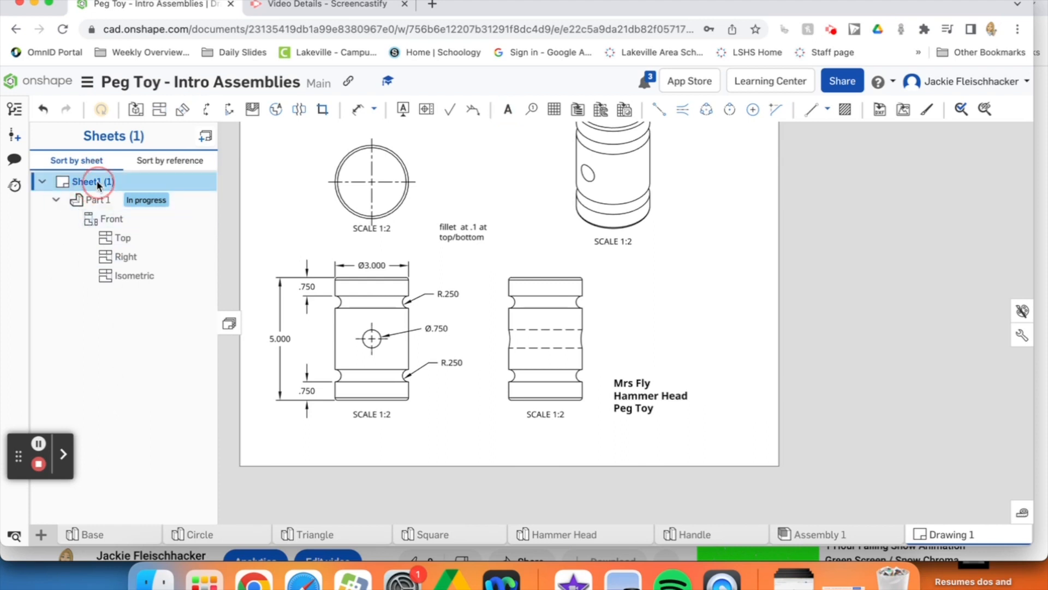
pyautogui.rightClick(98, 183)
pyautogui.click(127, 195)
pyautogui.write('Hammer Head')
pyautogui.press('Return')
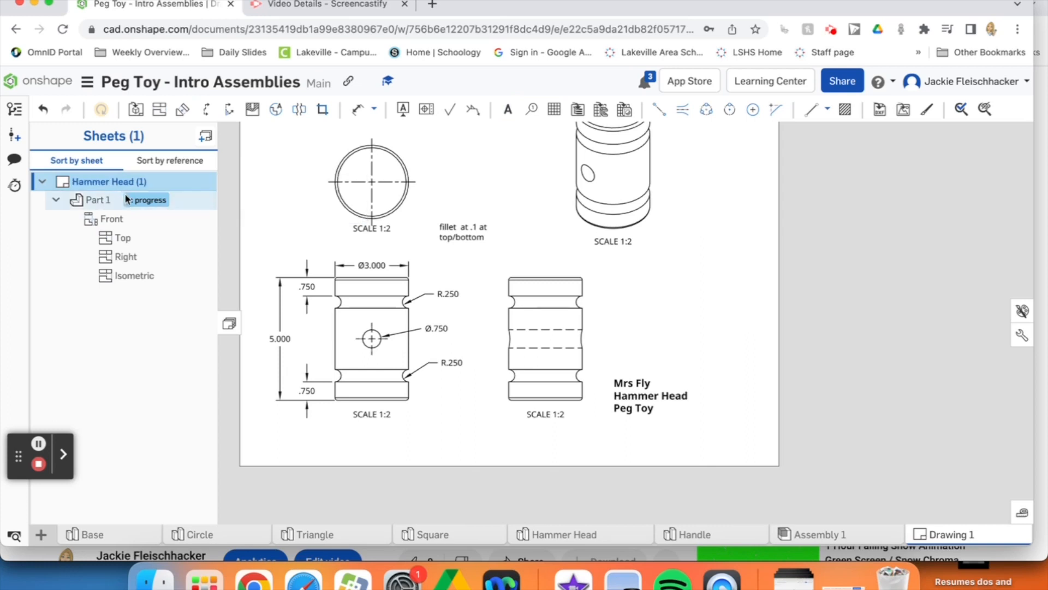
# - Add a second sheet and place the Base part's front view at 1:3 scale on its lower half
pyautogui.click(207, 139)
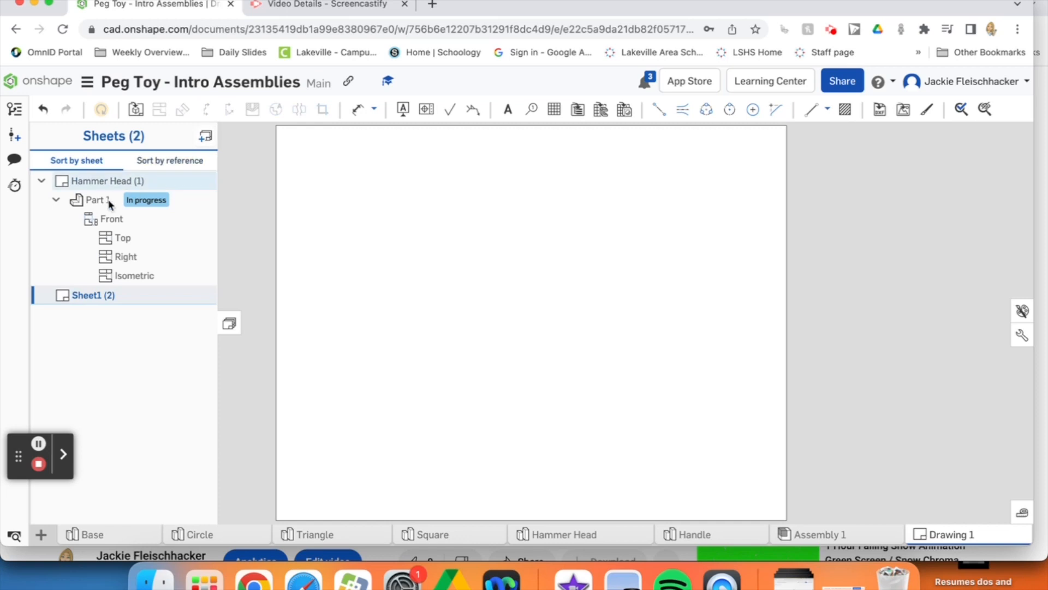
pyautogui.click(136, 110)
pyautogui.click(260, 155)
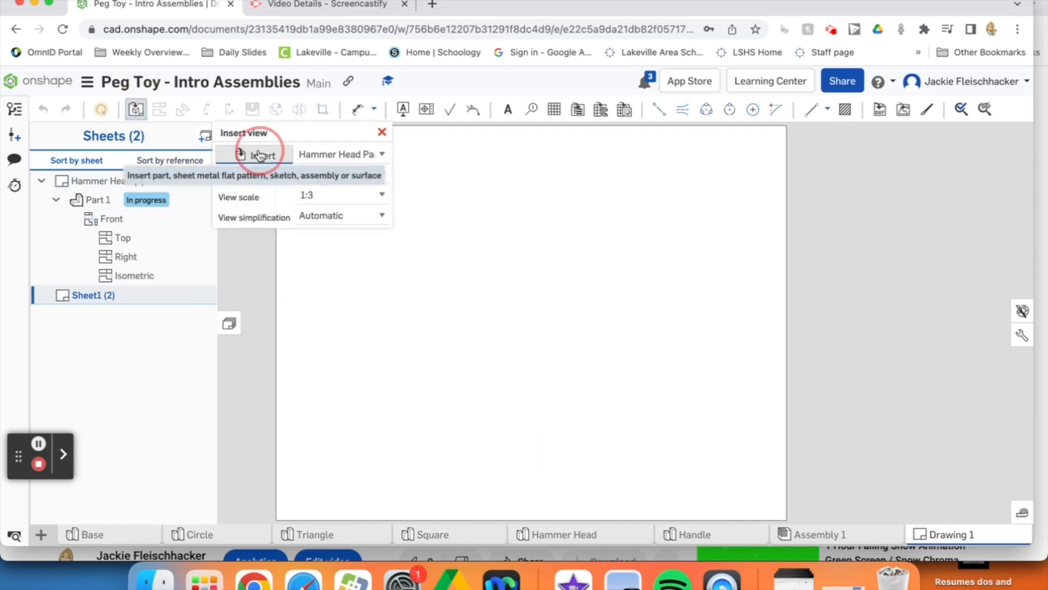
pyautogui.click(219, 286)
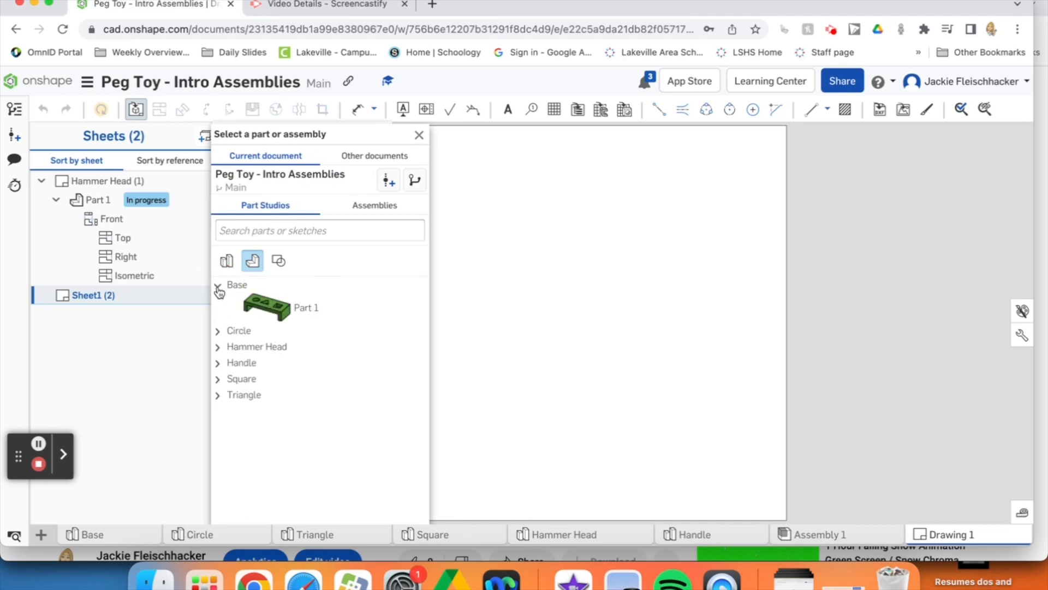
pyautogui.click(306, 295)
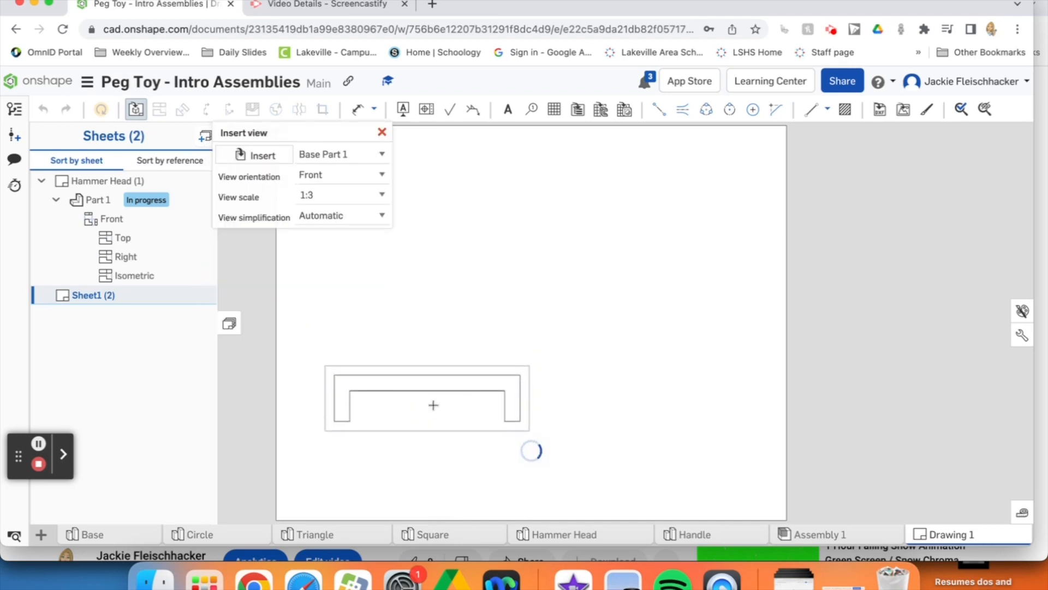
pyautogui.click(435, 415)
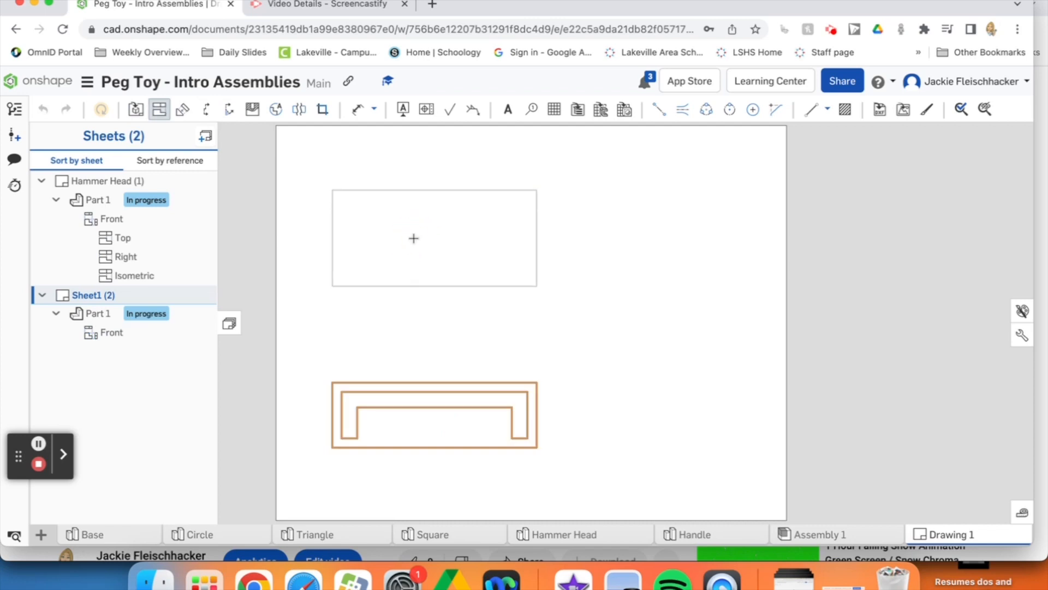
# - Project the top, right and isometric views from the Base part's front view, with the isometric in the sheet's upper right
pyautogui.click(414, 238)
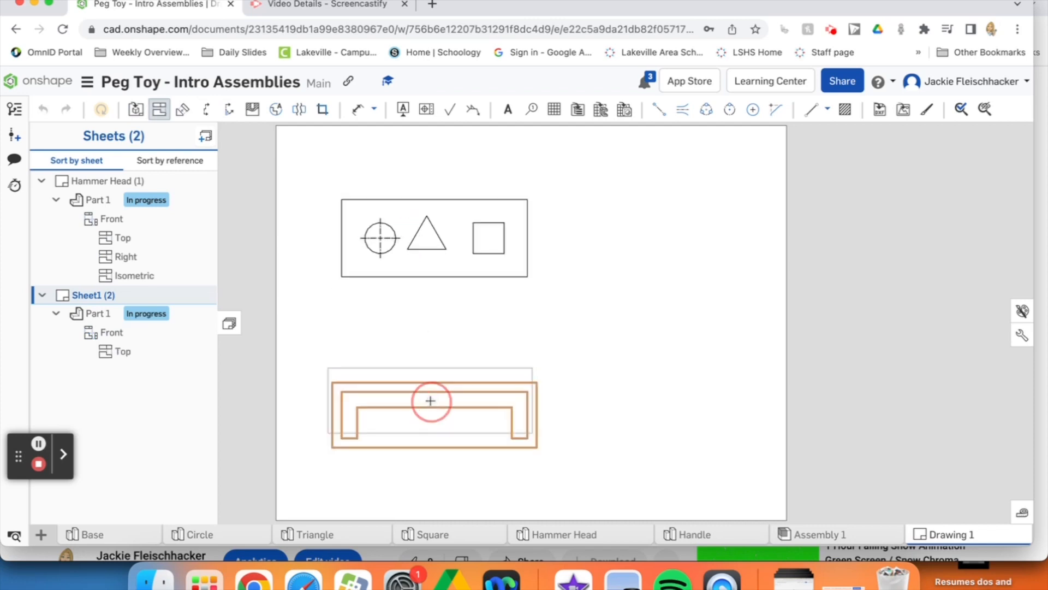
pyautogui.click(673, 393)
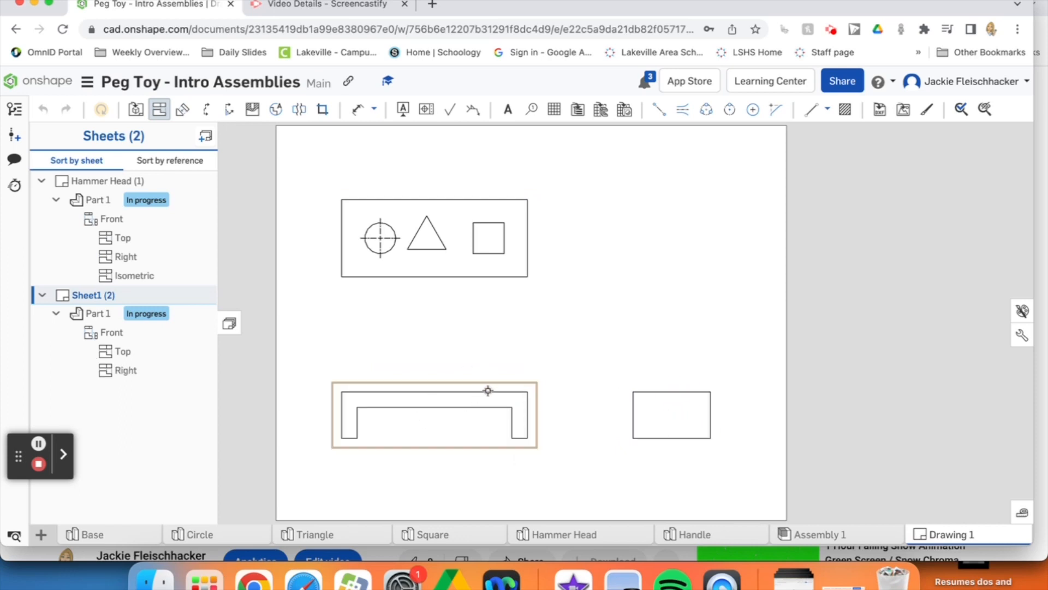
pyautogui.click(670, 230)
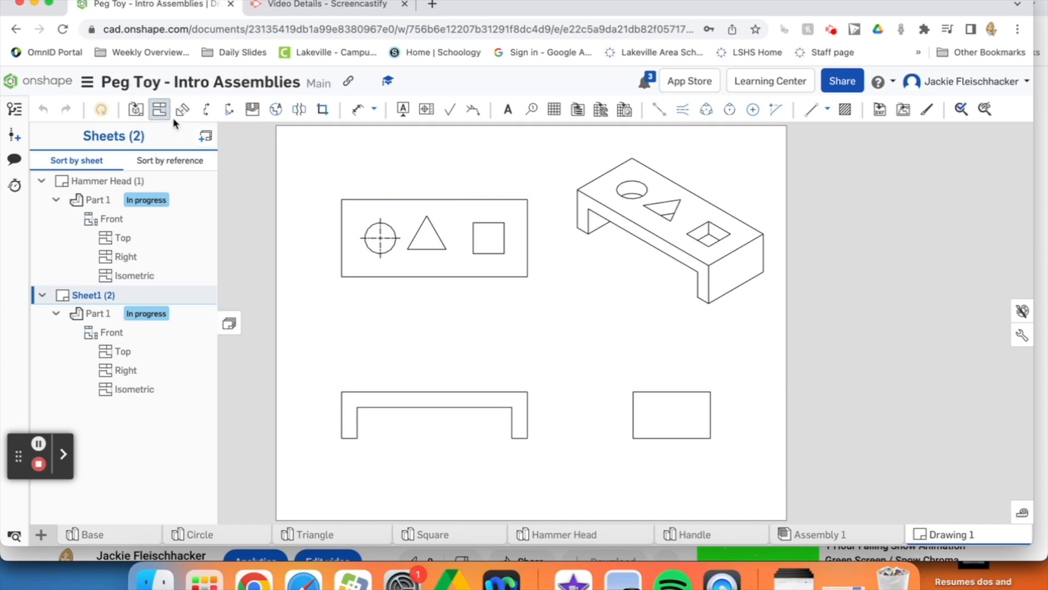
pyautogui.press('Escape')
# - Rename the second sheet as "Base"
pyautogui.click(80, 296)
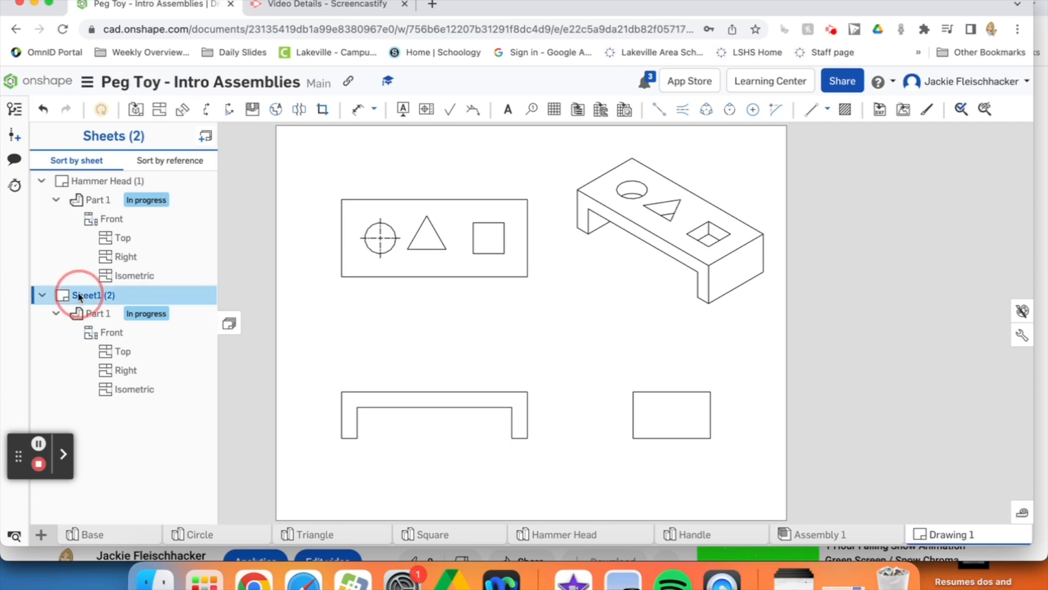
pyautogui.rightClick(80, 296)
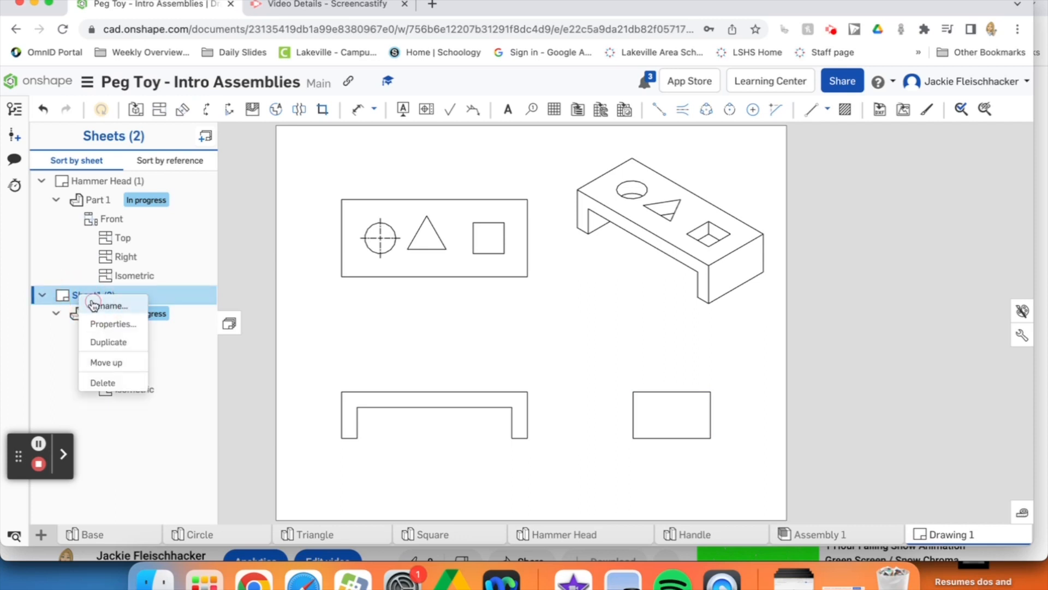
pyautogui.click(91, 300)
pyautogui.press('BackSpace')
pyautogui.write('Base')
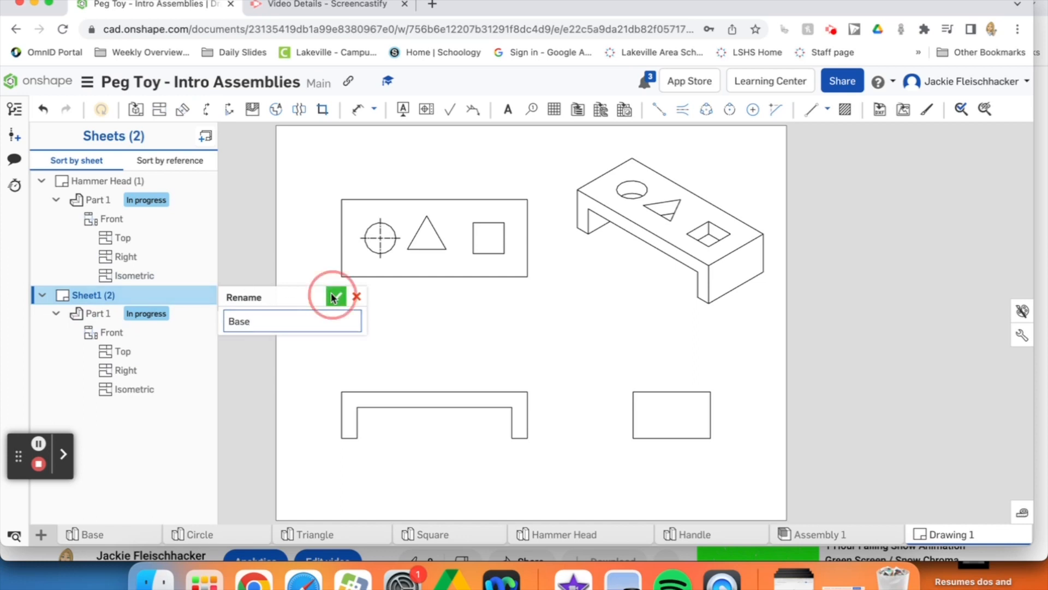
pyautogui.click(334, 298)
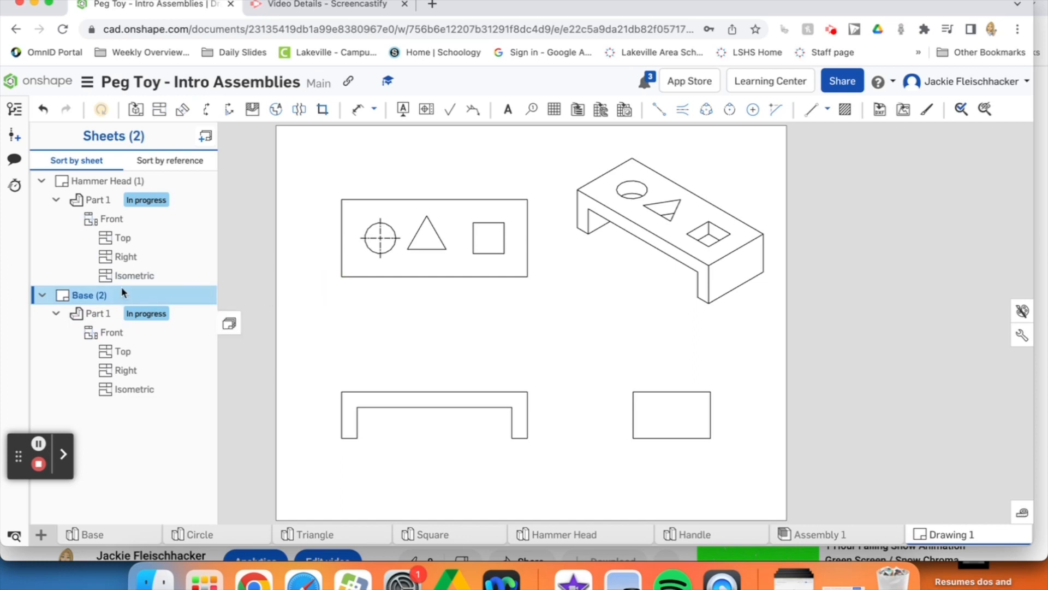
# - Add a third sheet and place front, top and isometric views of the Circle part at 1:3 scale in its lower left
pyautogui.click(206, 136)
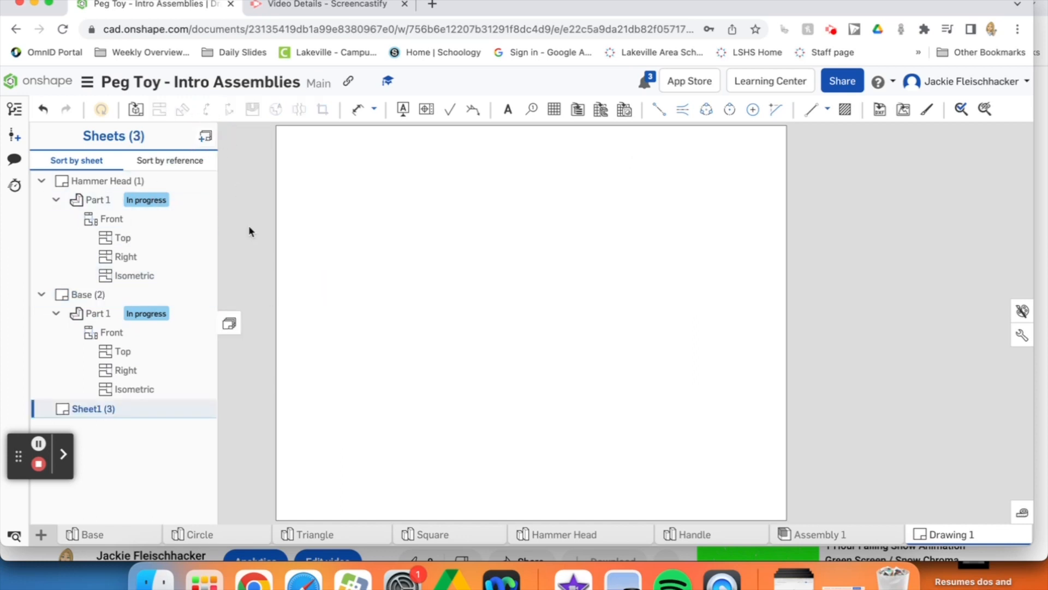
pyautogui.click(136, 110)
pyautogui.click(281, 159)
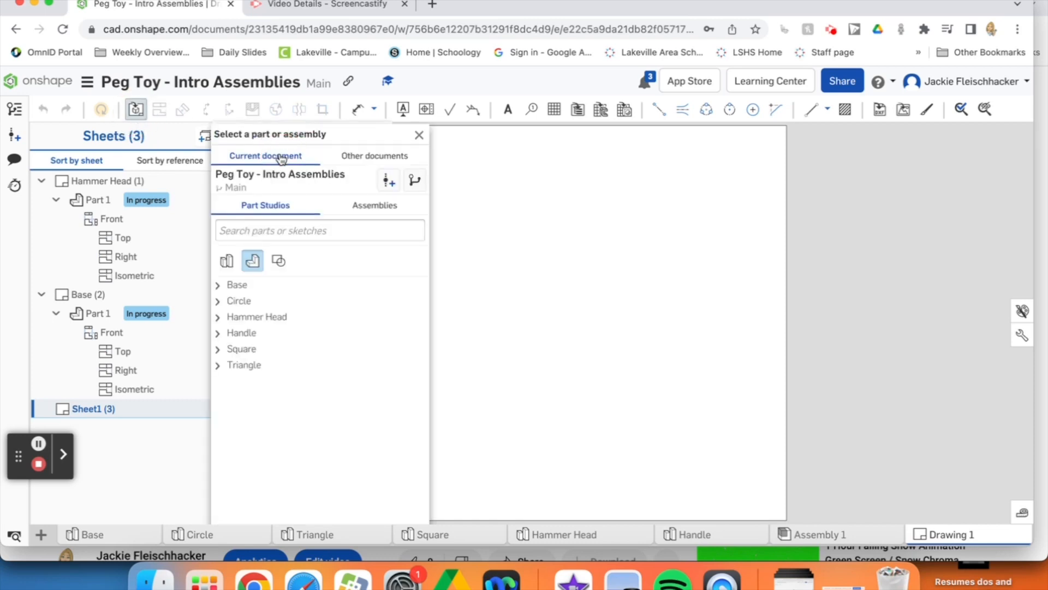
pyautogui.click(217, 301)
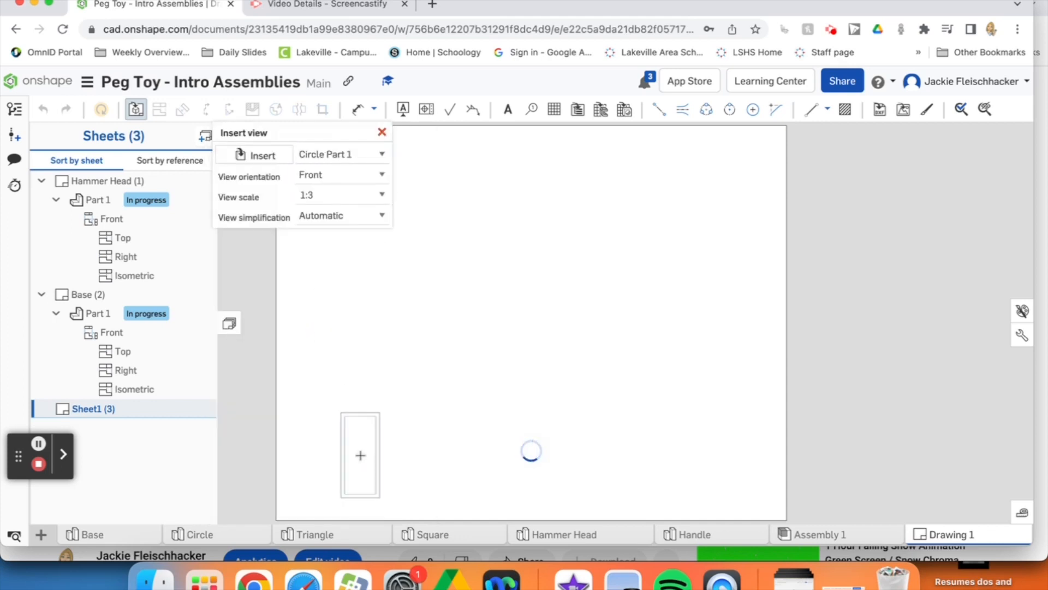
pyautogui.click(360, 456)
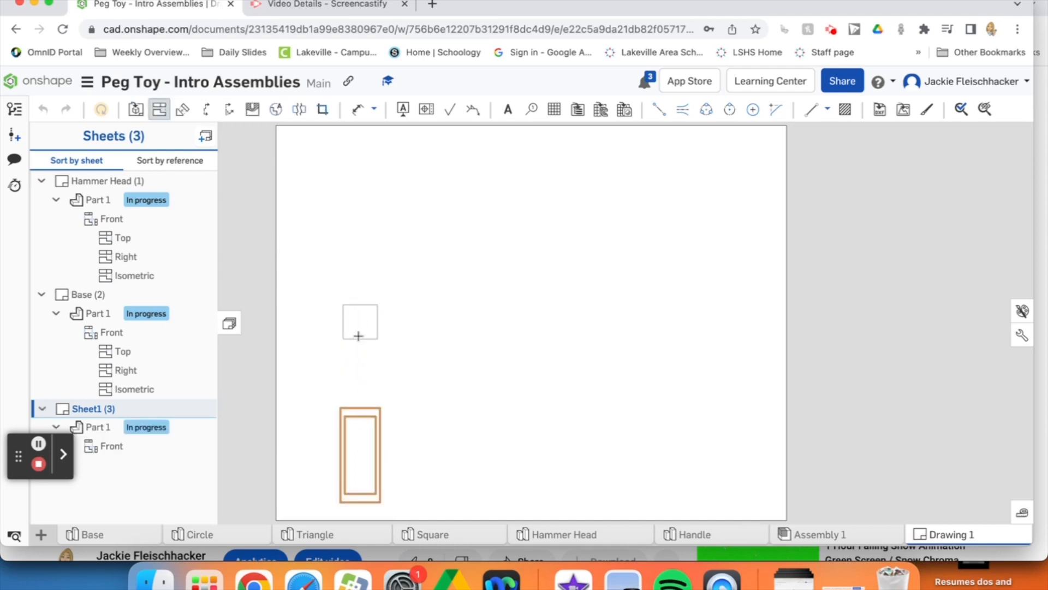
pyautogui.click(392, 353)
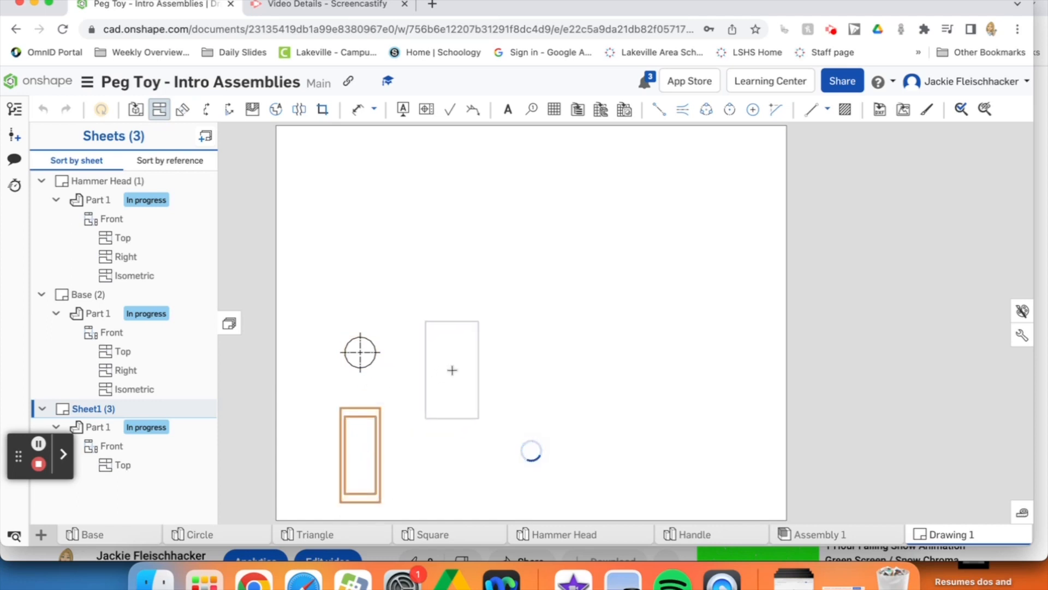
pyautogui.click(433, 378)
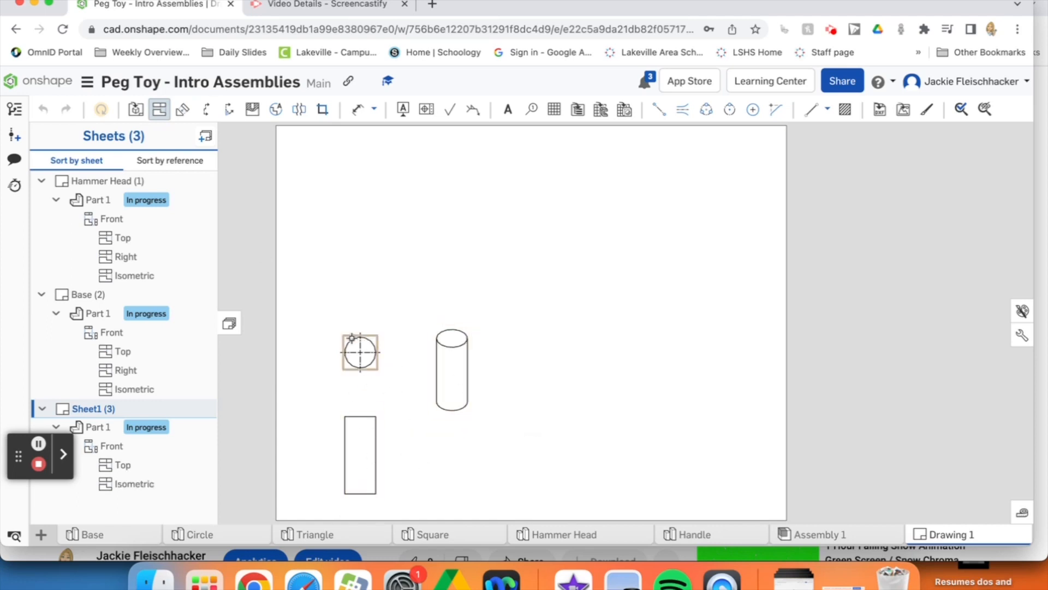
# - Insert front, top and isometric views of the Square part at 1:3 scale above the circle peg's views
pyautogui.click(138, 111)
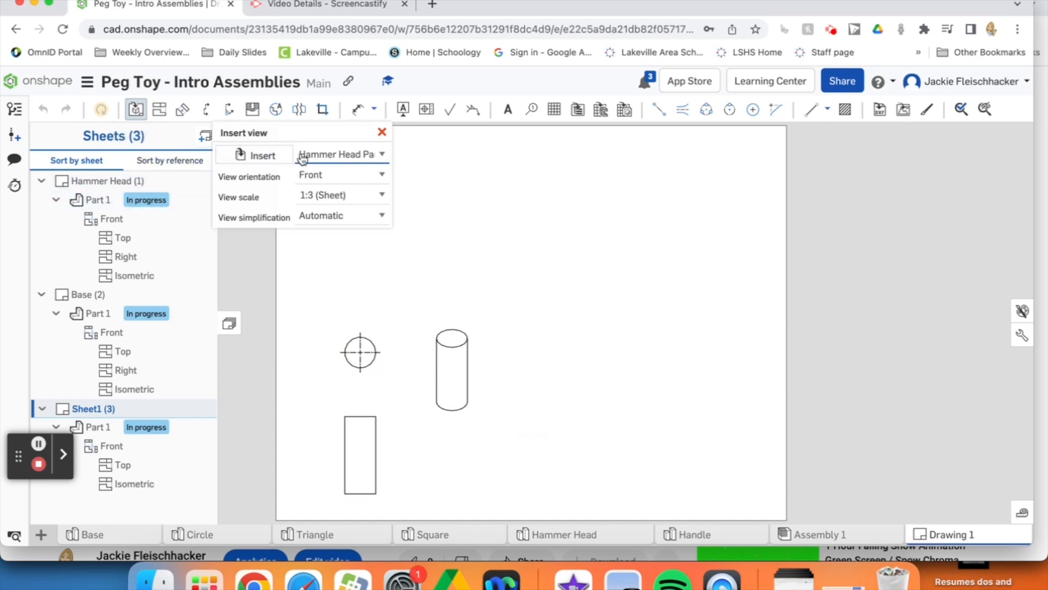
pyautogui.click(317, 155)
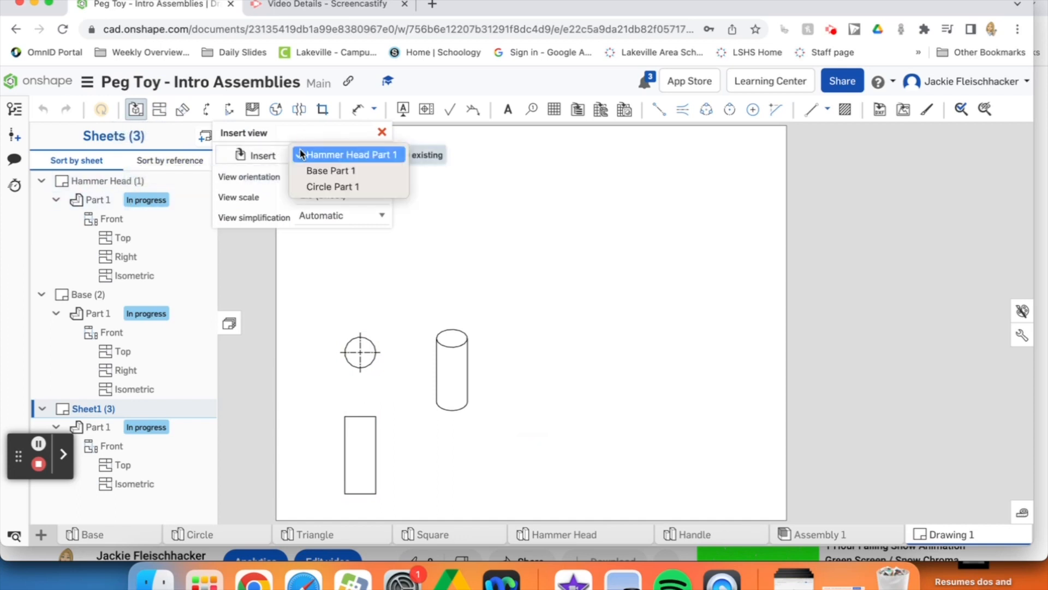
pyautogui.click(271, 156)
pyautogui.click(271, 155)
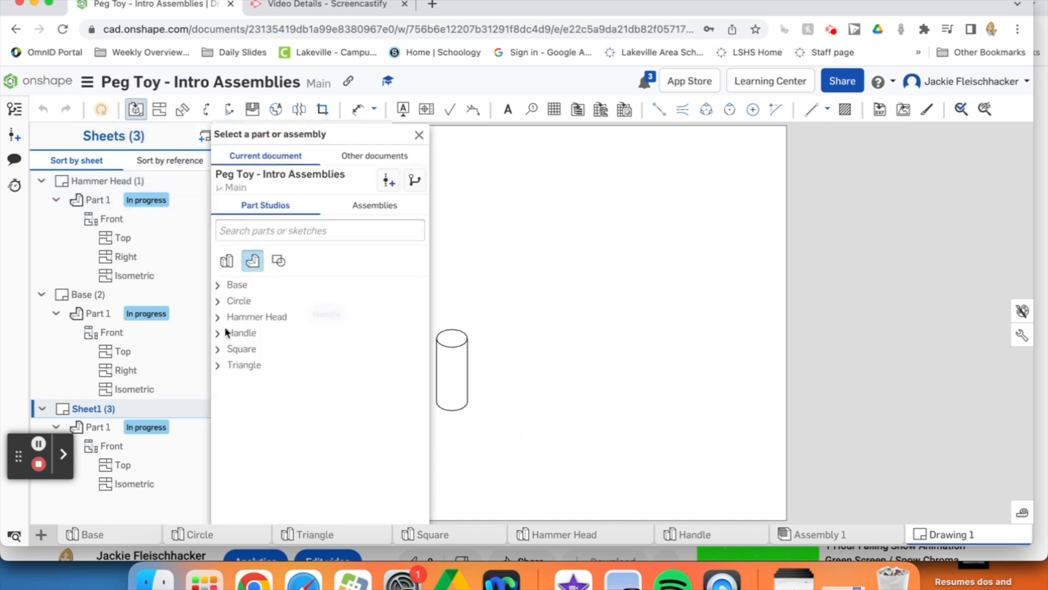
pyautogui.click(218, 349)
pyautogui.click(271, 369)
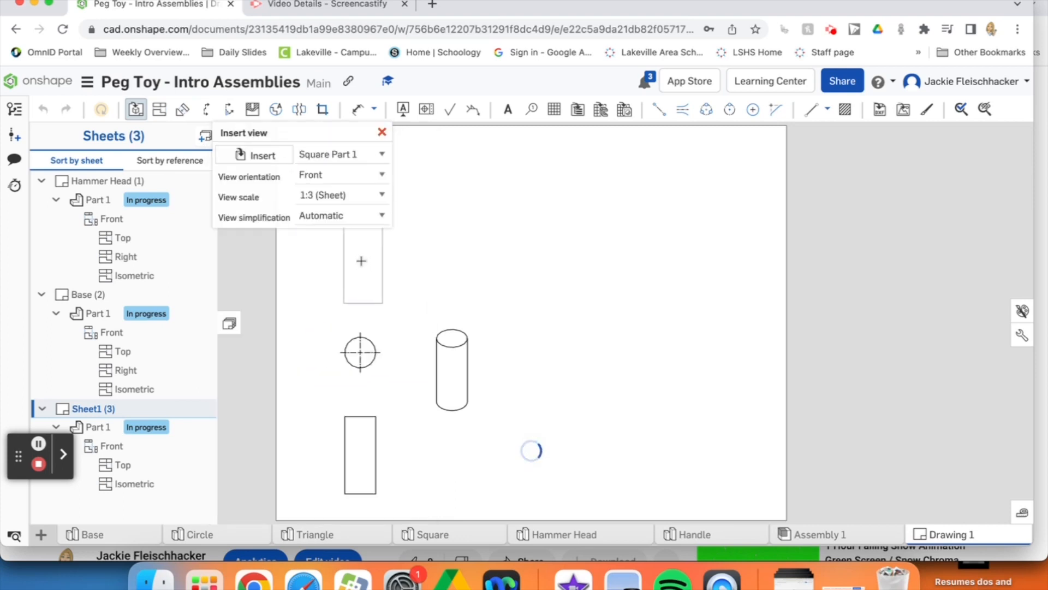
pyautogui.click(361, 260)
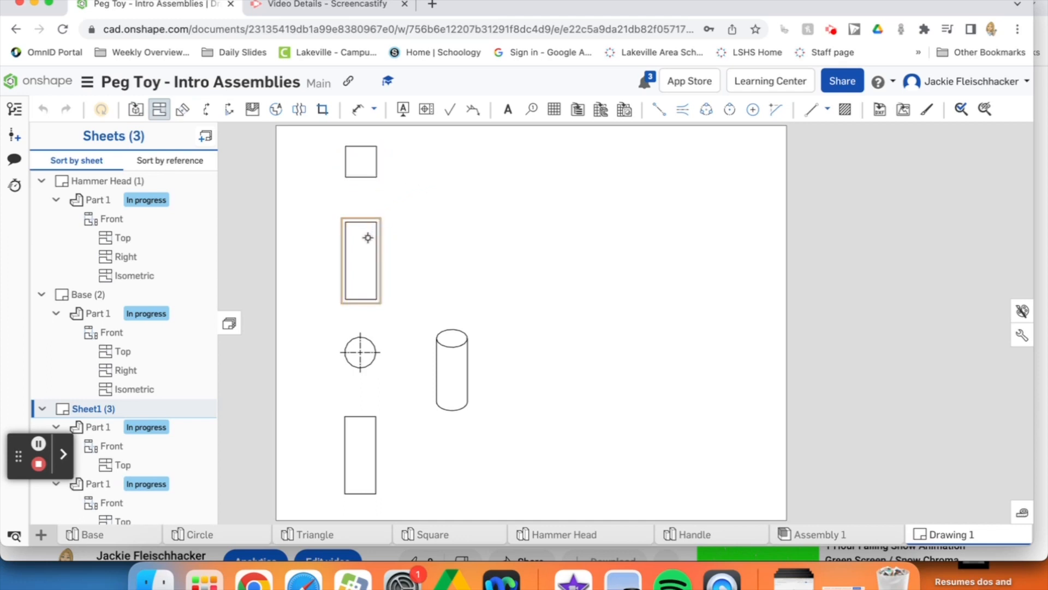
pyautogui.click(449, 185)
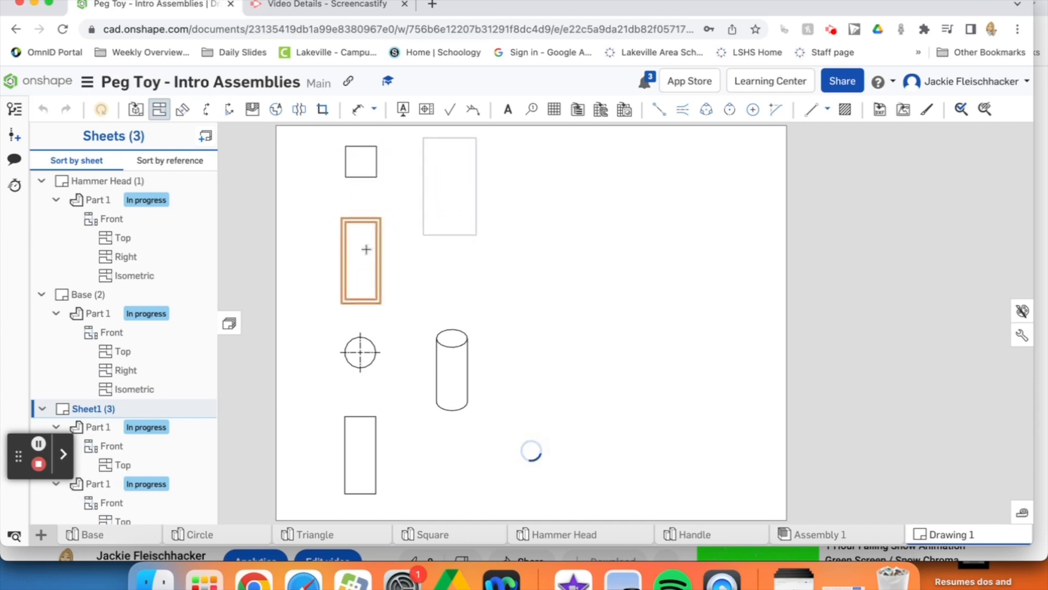
# - Insert front, top and isometric views of the Triangle part at 1:3 scale in the third sheet's lower right
pyautogui.click(136, 110)
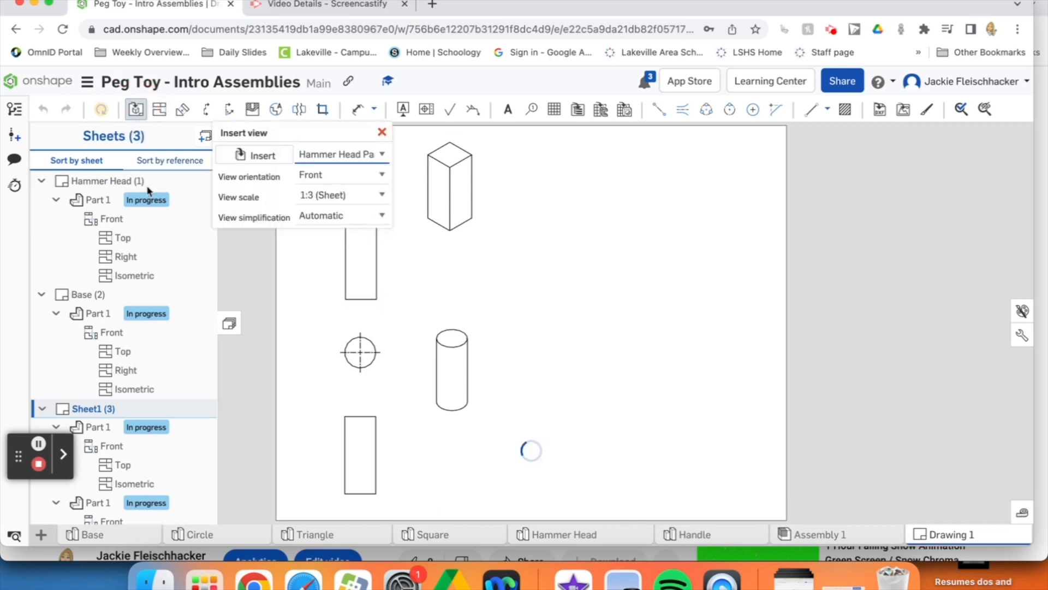
pyautogui.click(271, 155)
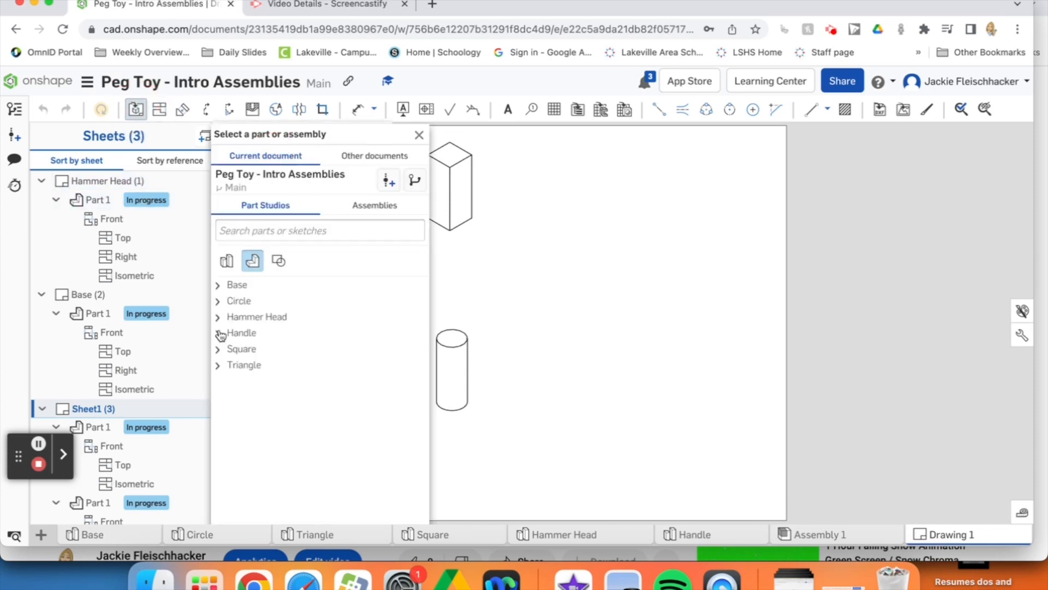
pyautogui.click(218, 364)
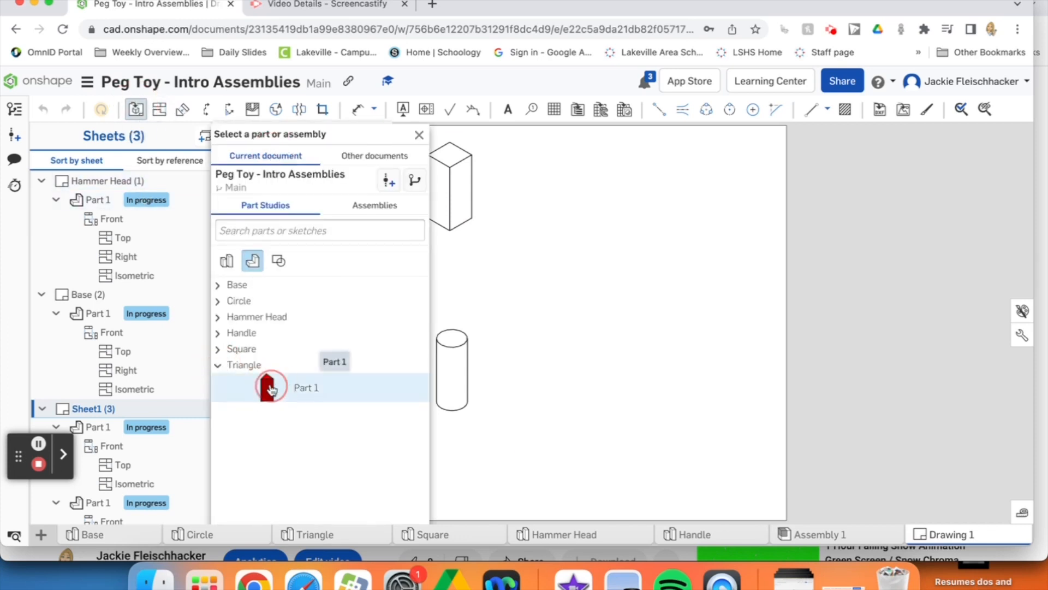
pyautogui.click(275, 382)
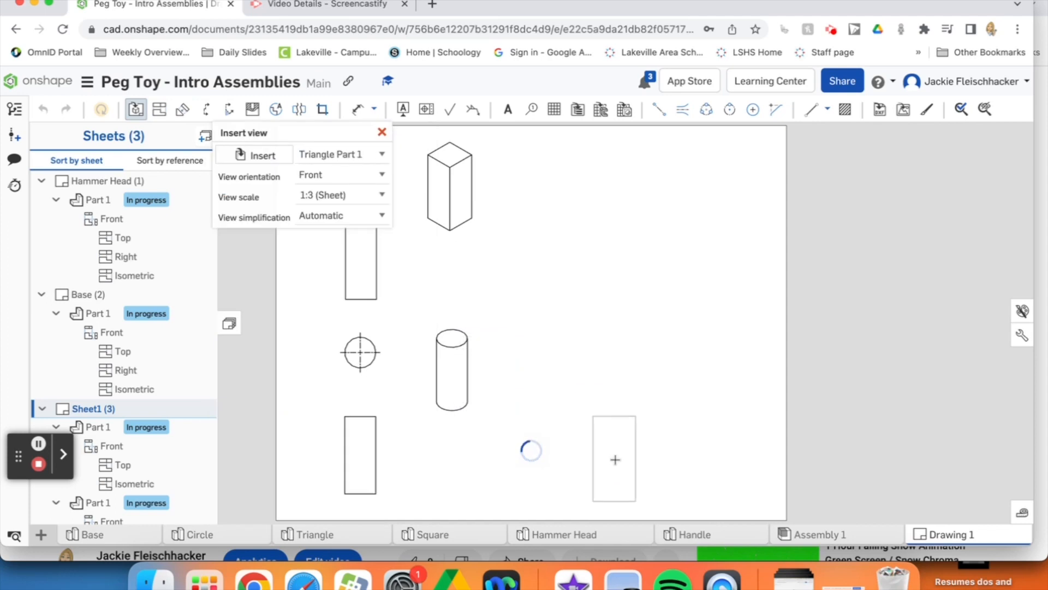
pyautogui.click(619, 455)
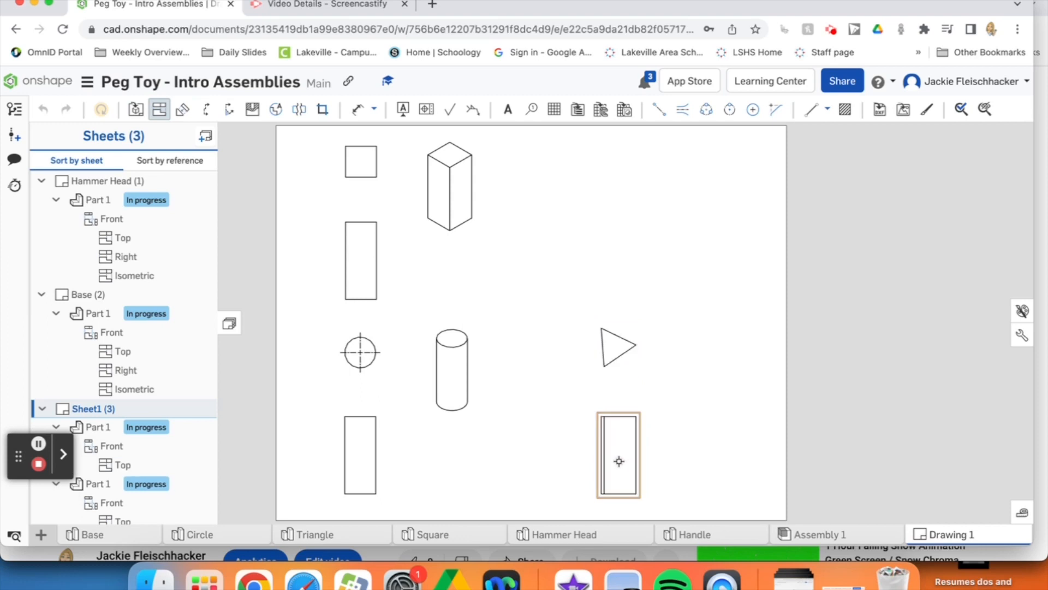
pyautogui.click(713, 375)
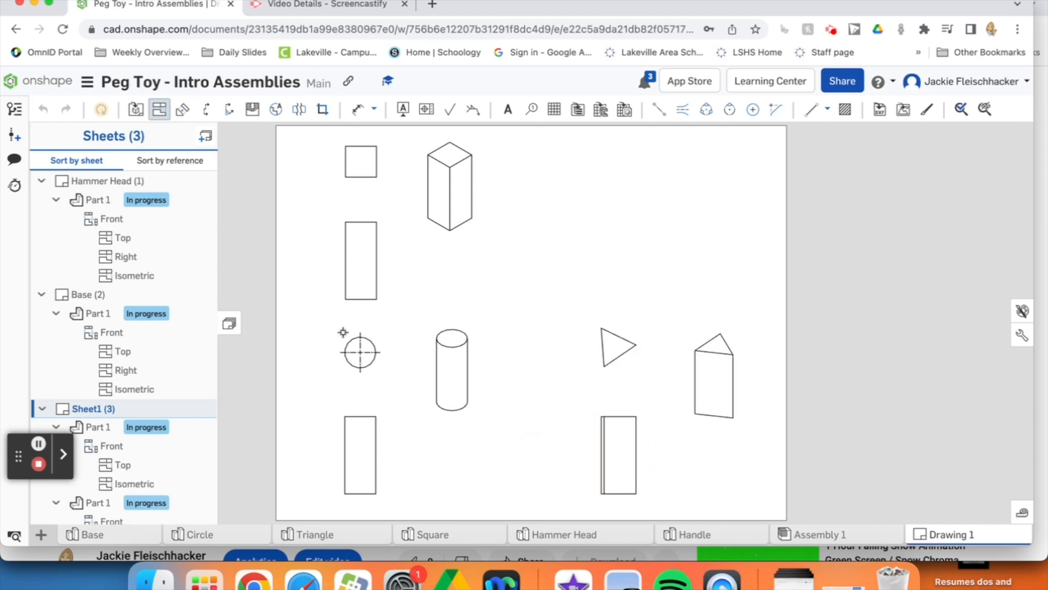
# - Insert front, top and isometric views of the Handle part at 1:3 scale in the third sheet's upper right area
pyautogui.click(136, 109)
pyautogui.click(256, 155)
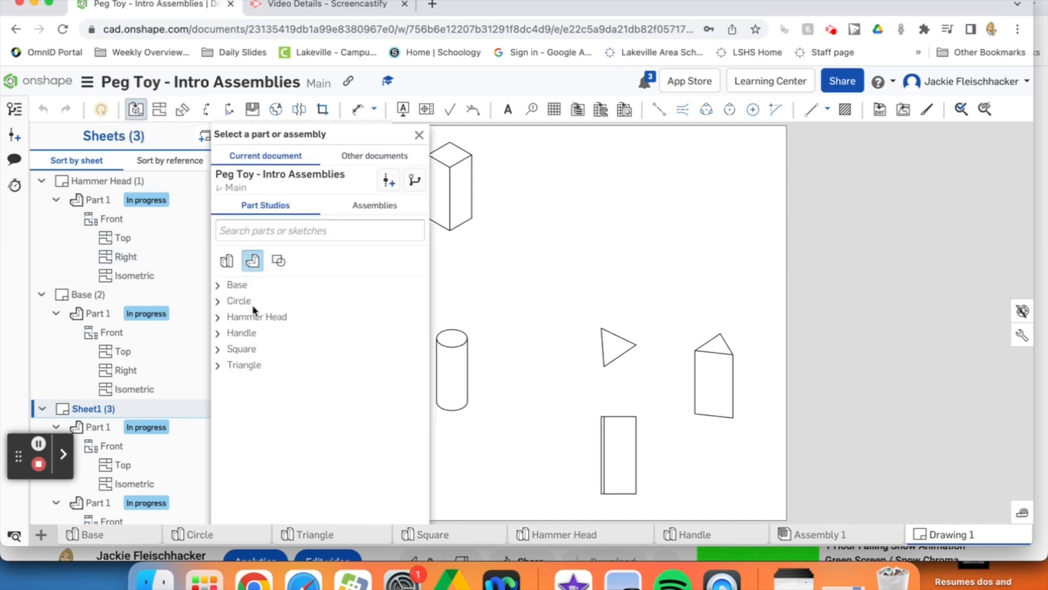
pyautogui.click(232, 333)
pyautogui.click(268, 352)
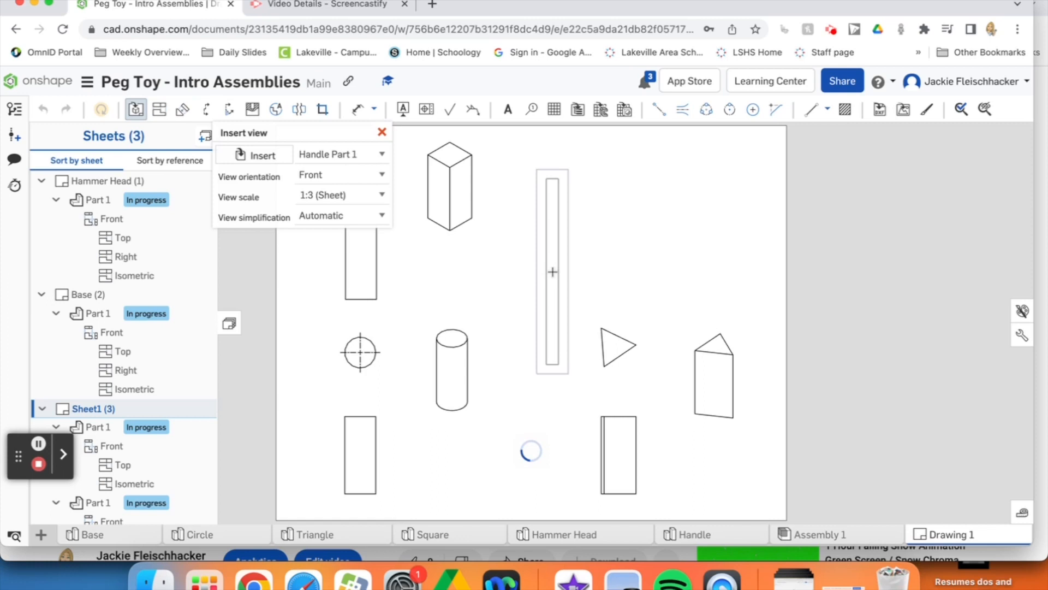
pyautogui.click(549, 284)
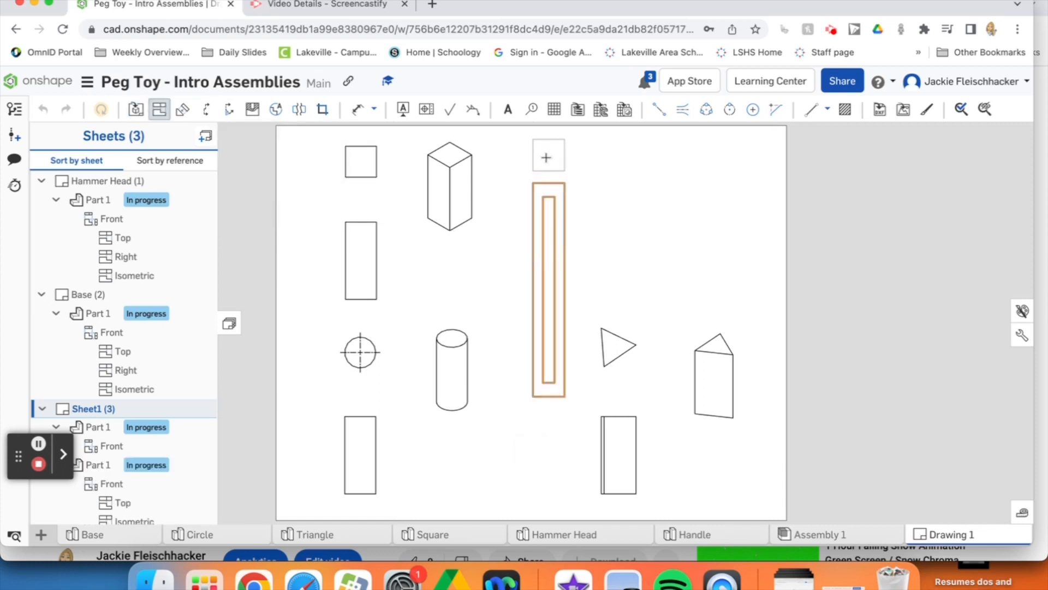
pyautogui.click(556, 227)
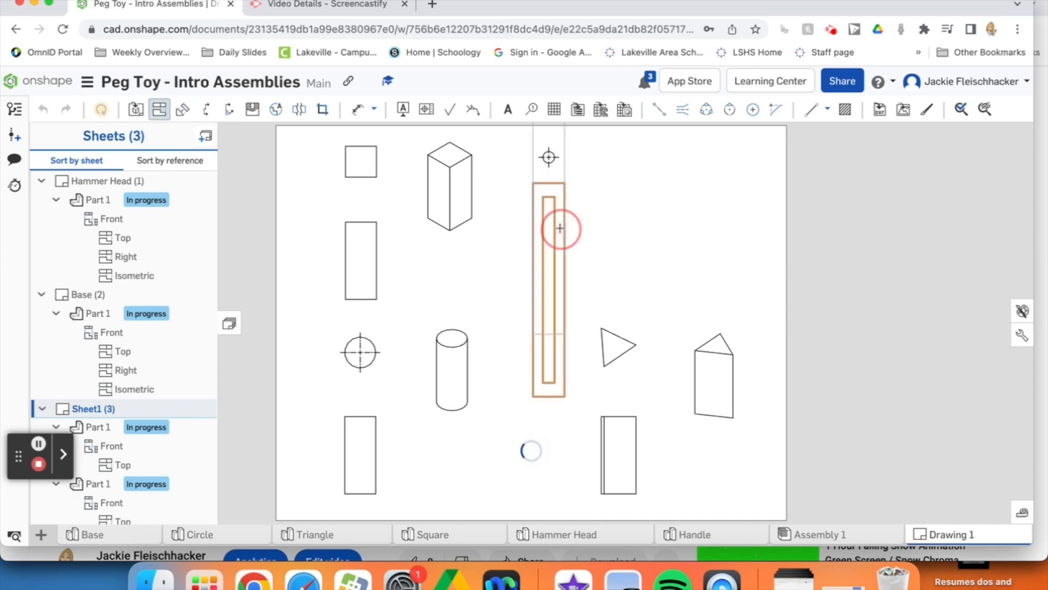
pyautogui.click(629, 205)
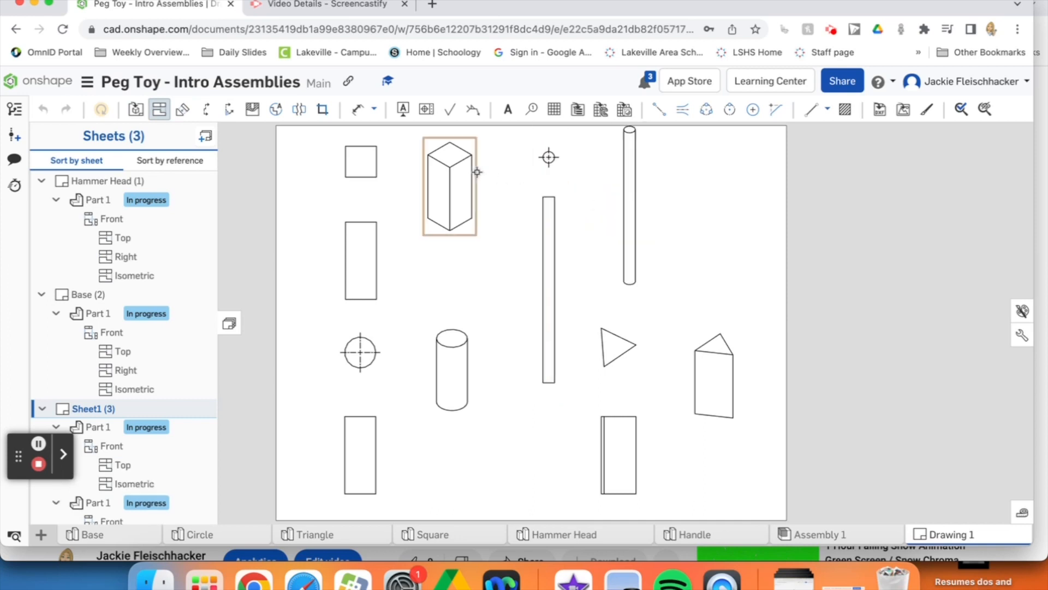
pyautogui.click(159, 109)
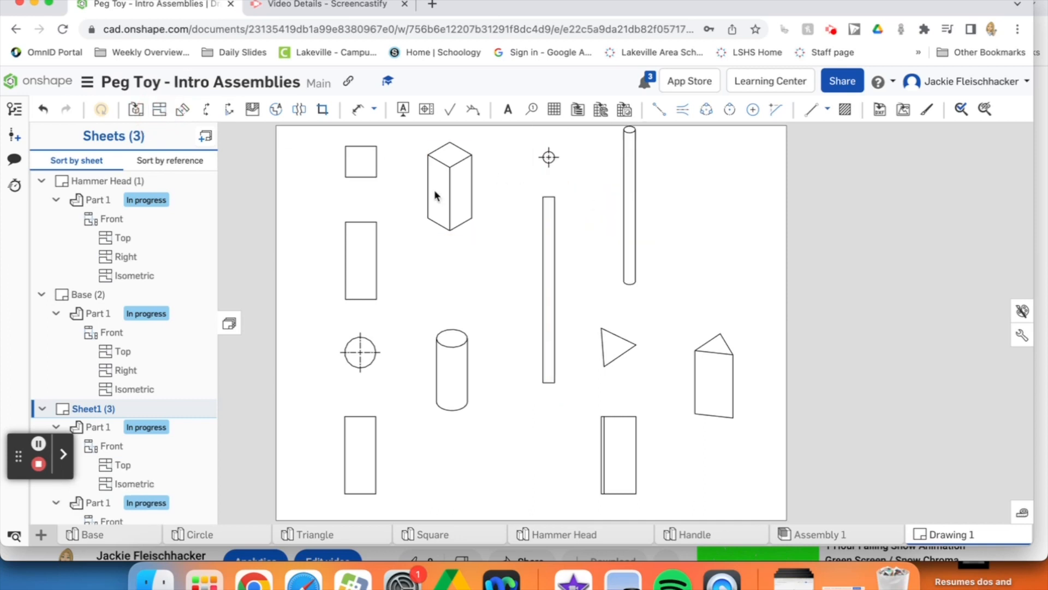
# - Set the handle views' scale to 1:5 and move them farther right, above the triangle peg's views
pyautogui.click(539, 218)
pyautogui.doubleClick(539, 218)
pyautogui.click(389, 273)
pyautogui.scroll(-1, 368, 309)
pyautogui.click(369, 342)
pyautogui.click(388, 273)
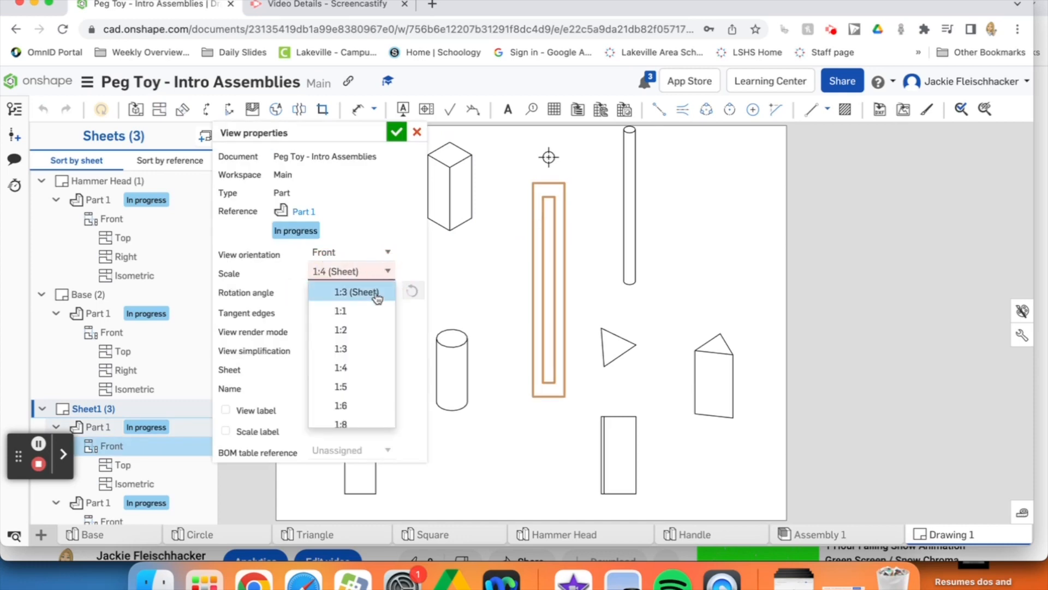
pyautogui.click(349, 365)
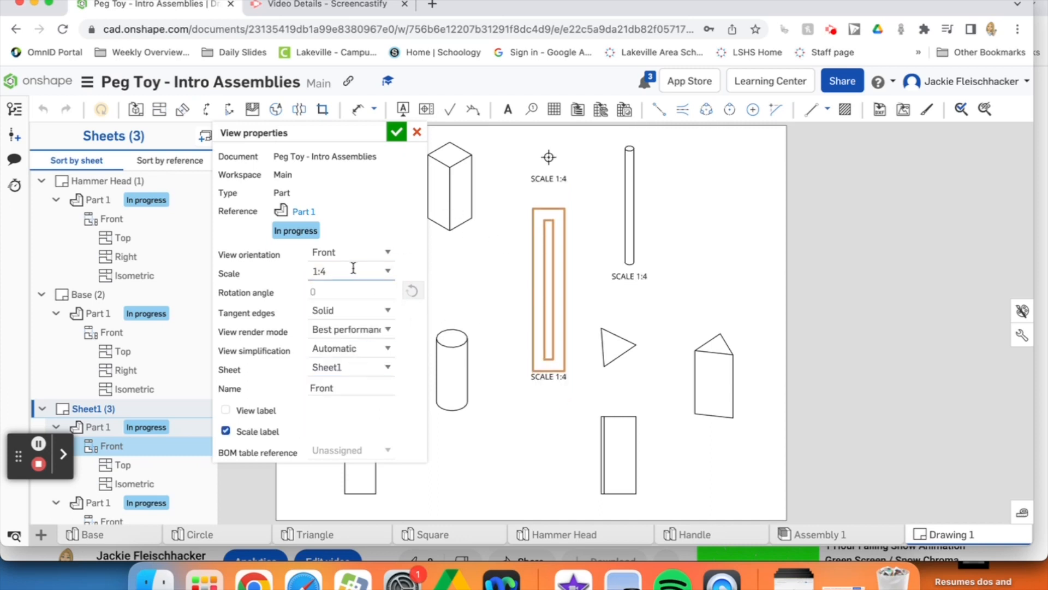
pyautogui.click(388, 272)
pyautogui.click(369, 310)
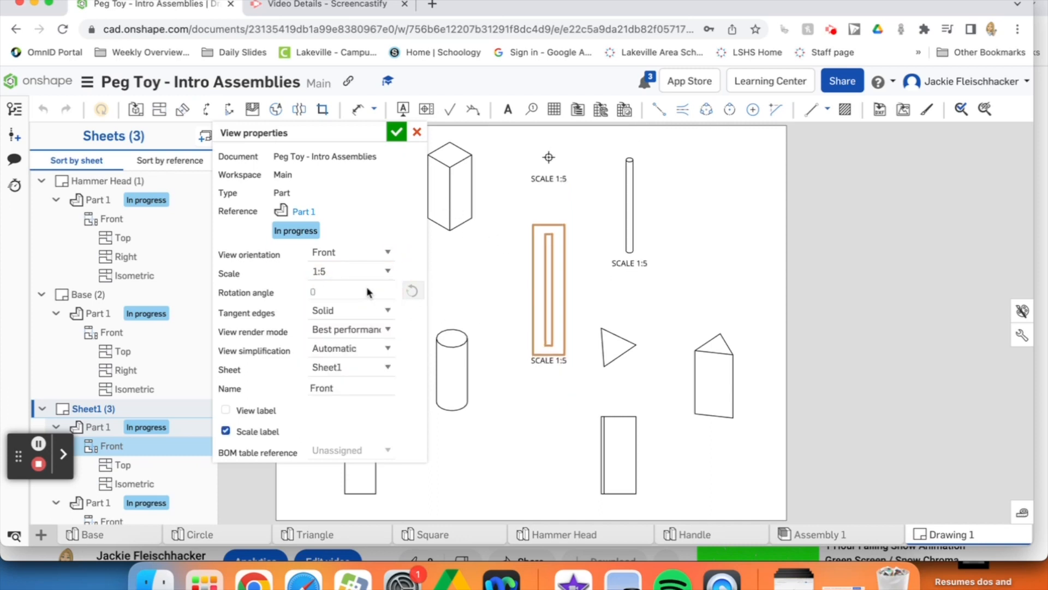
pyautogui.click(396, 132)
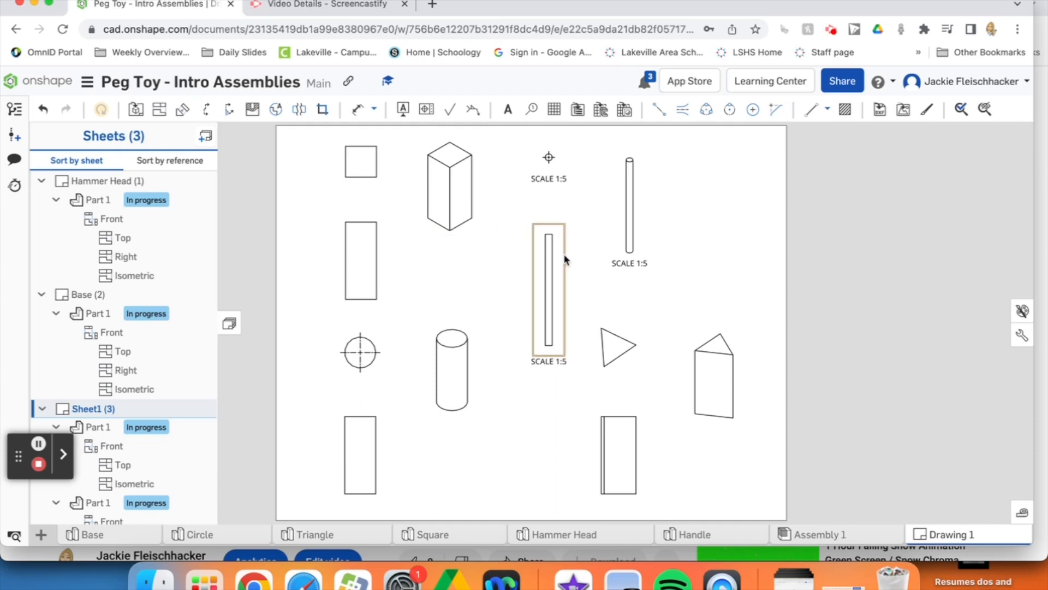
pyautogui.moveTo(619, 202); pyautogui.dragTo(722, 197)
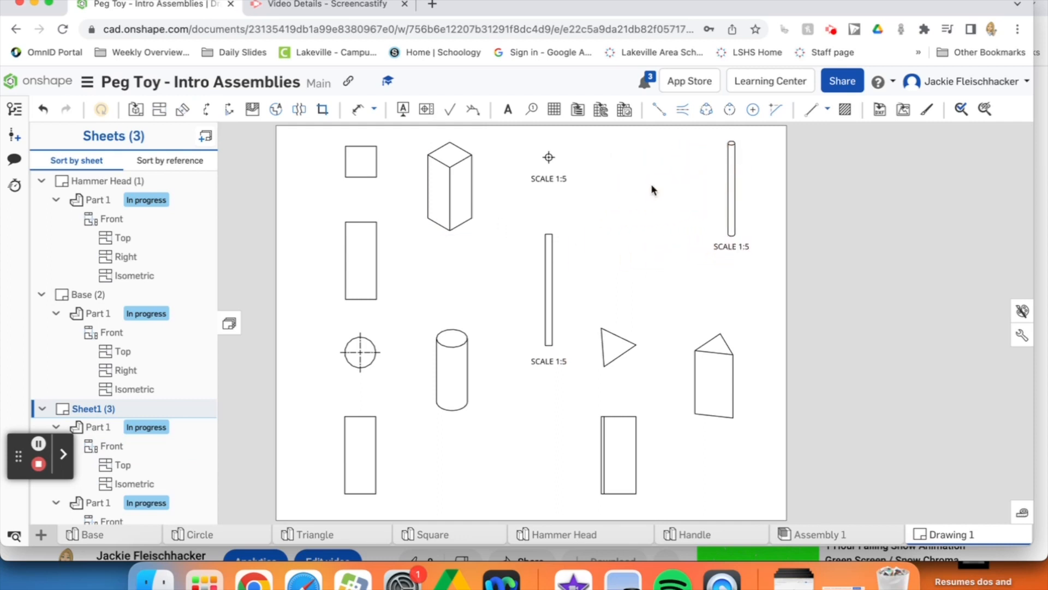
pyautogui.moveTo(550, 263); pyautogui.dragTo(637, 214)
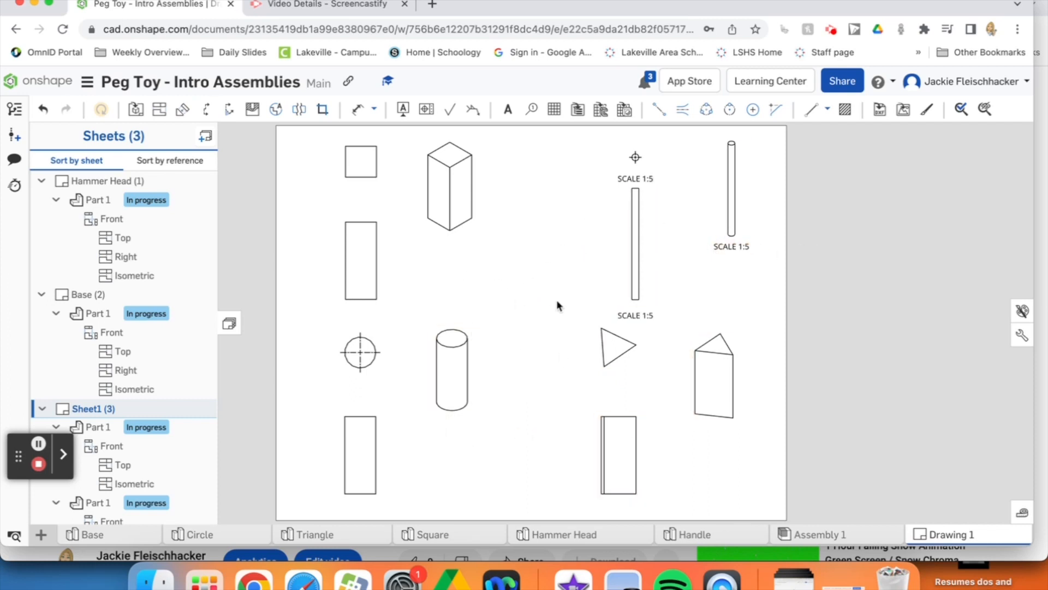
# - Rename the third sheet as "pegs and handle" and collapse it in the sheet list
pyautogui.scroll(-5, 80, 418)
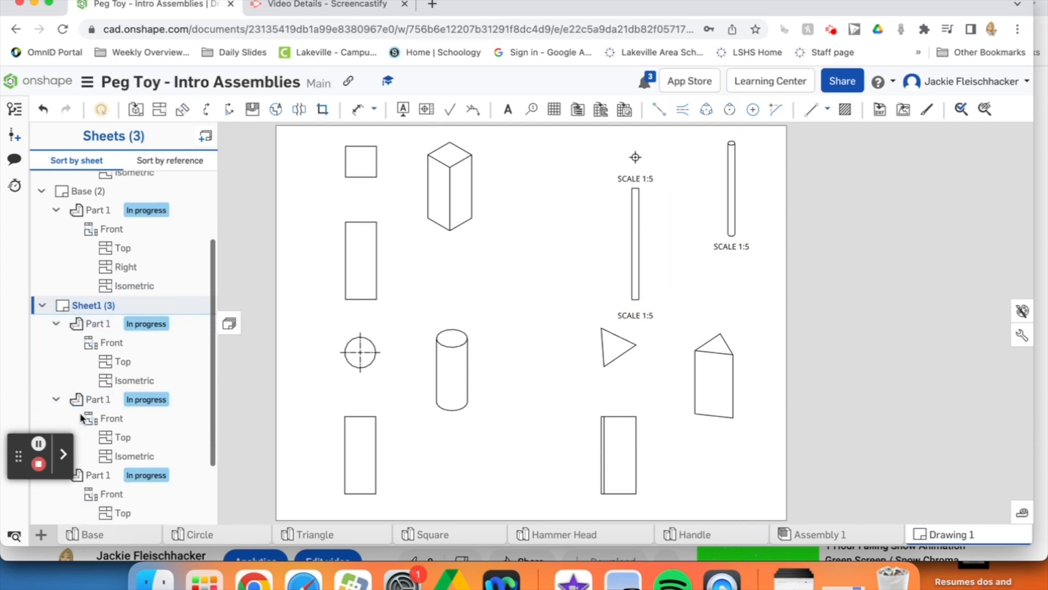
pyautogui.rightClick(84, 240)
pyautogui.click(112, 254)
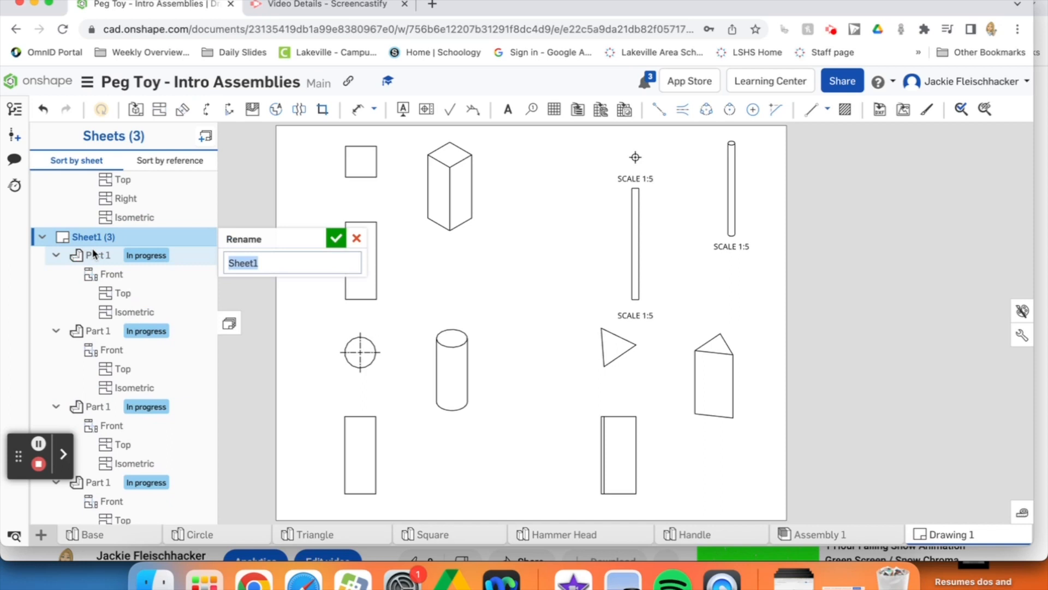
pyautogui.write('pegs and h')
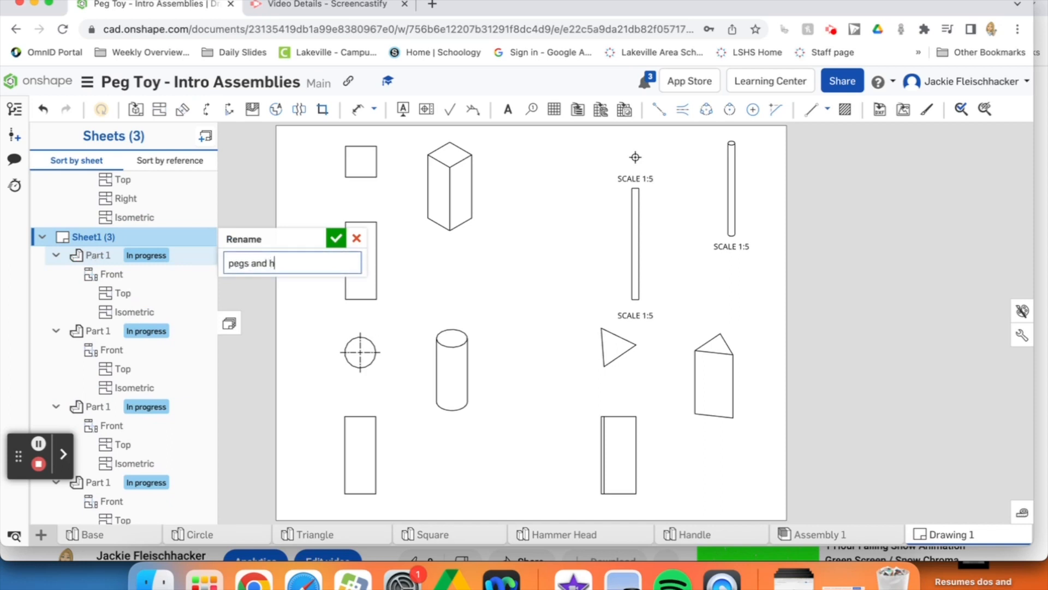
pyautogui.press('Return')
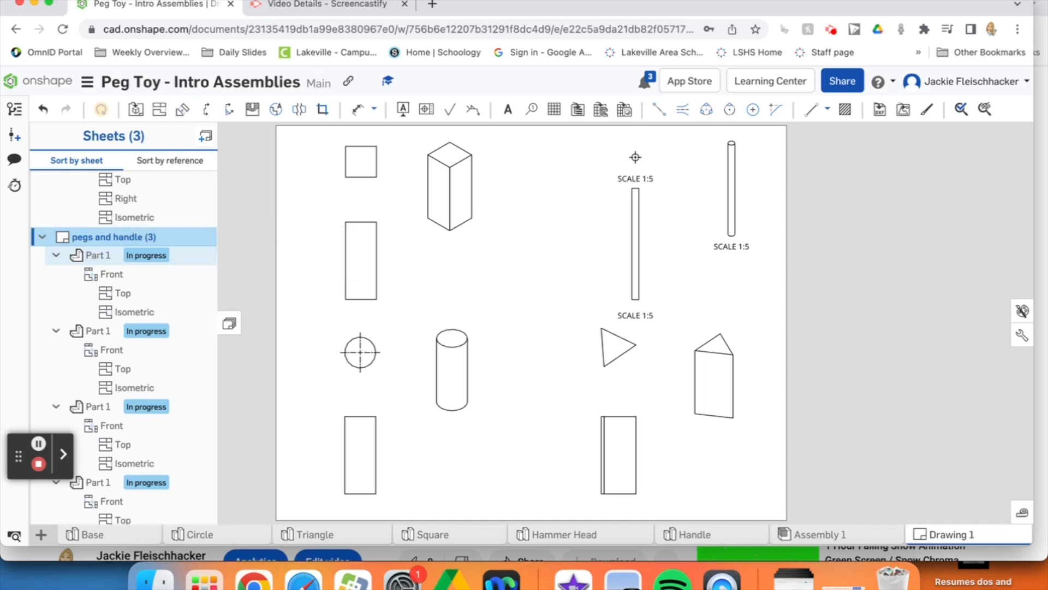
pyautogui.click(42, 238)
# - Add a fourth sheet and place a single front view of Assembly 1 at 1:3 scale near its middle
pyautogui.click(206, 140)
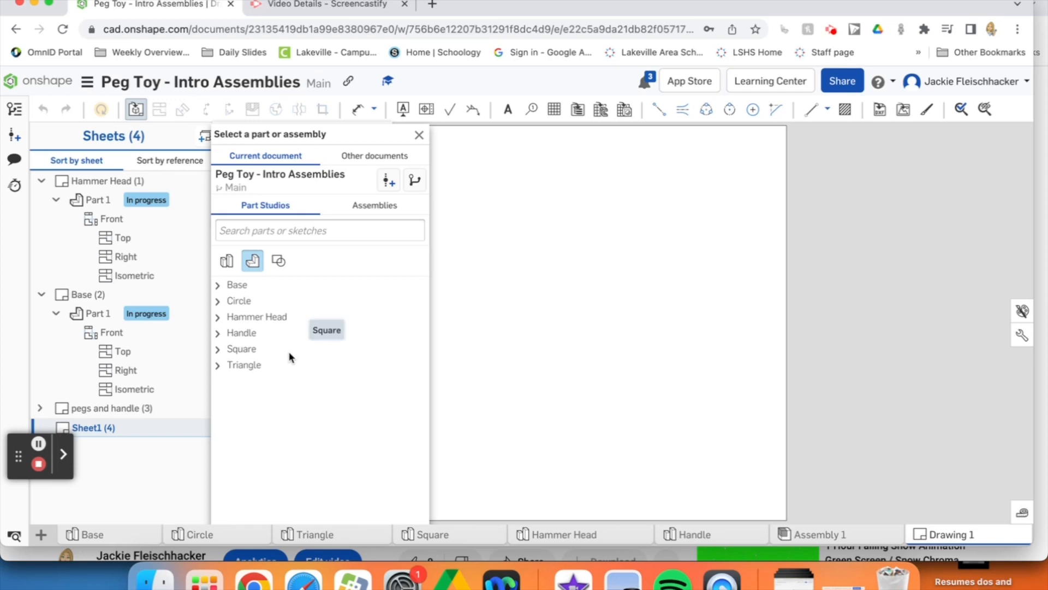
pyautogui.click(380, 206)
pyautogui.click(264, 260)
pyautogui.click(539, 293)
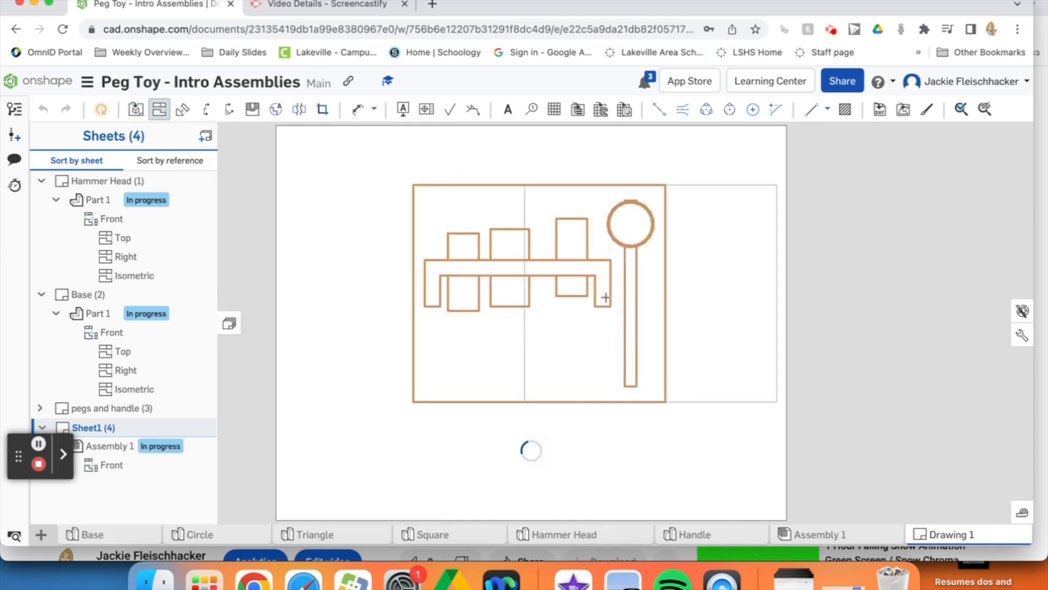
pyautogui.click(160, 107)
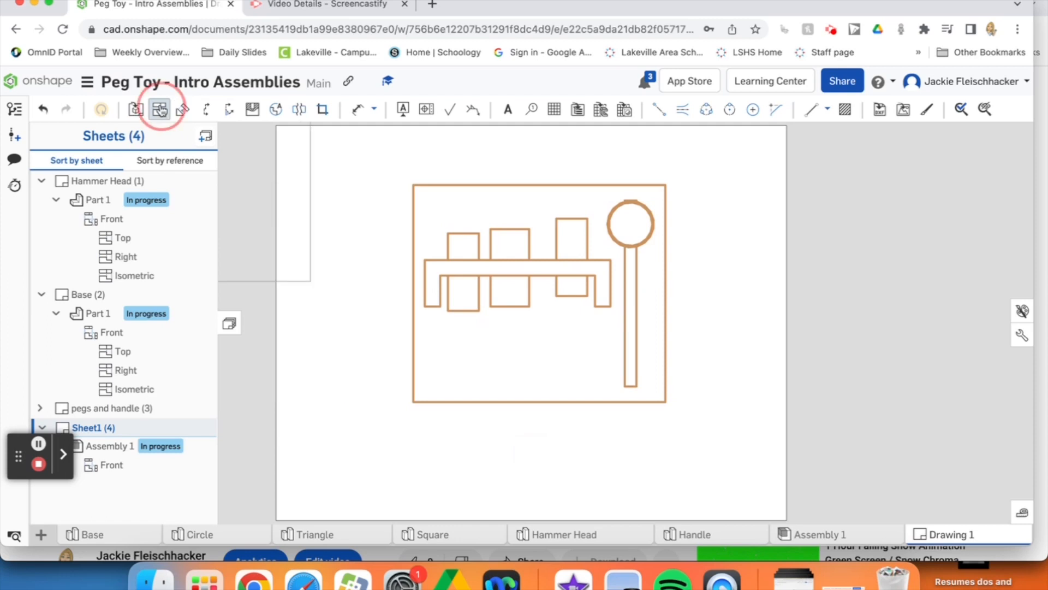
# - Change the assembly view's orientation to Isometric
pyautogui.doubleClick(574, 212)
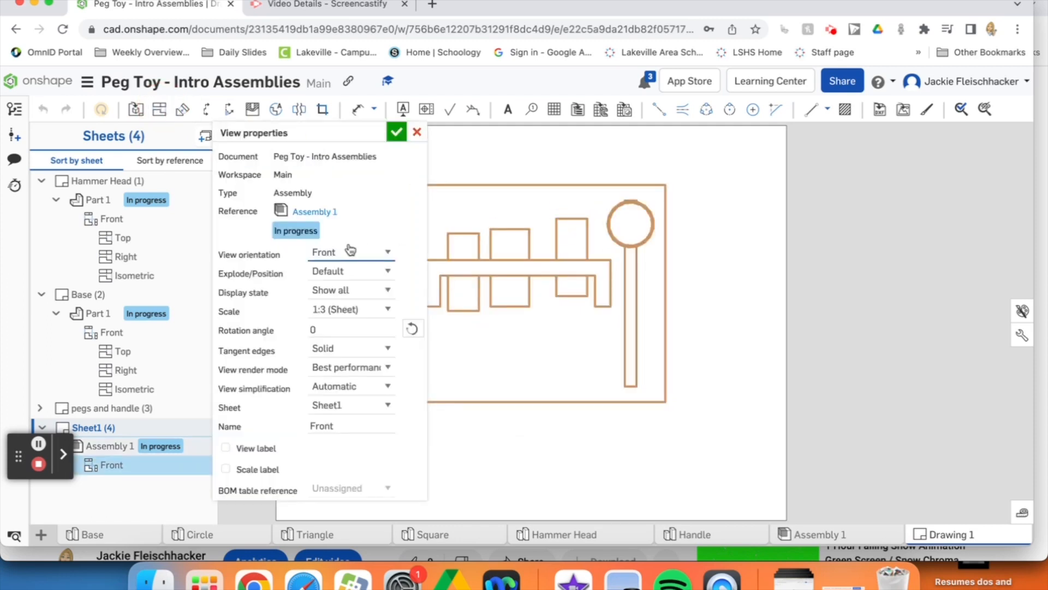
pyautogui.click(382, 253)
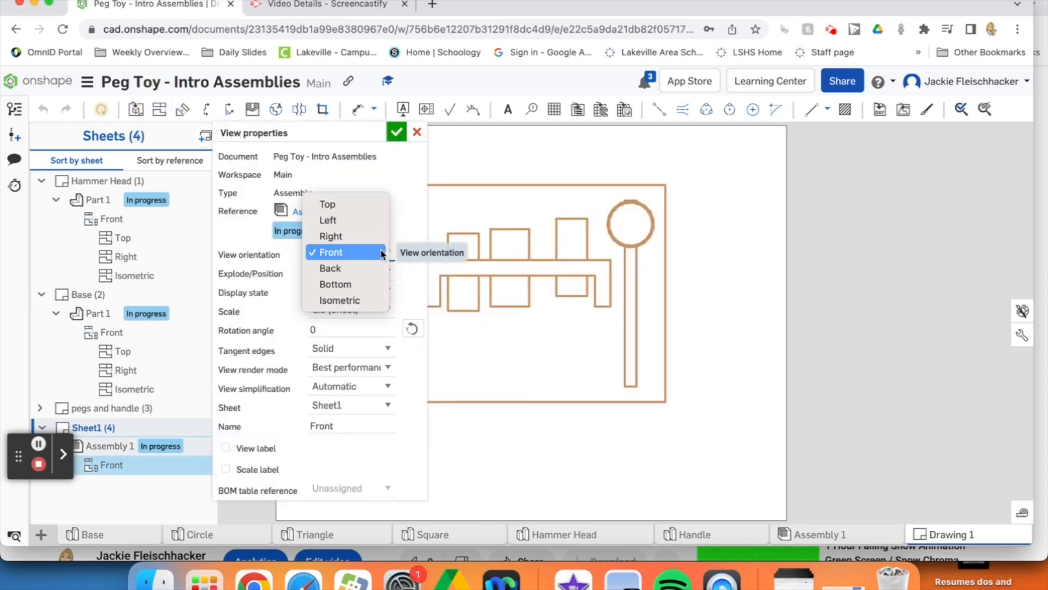
pyautogui.click(349, 299)
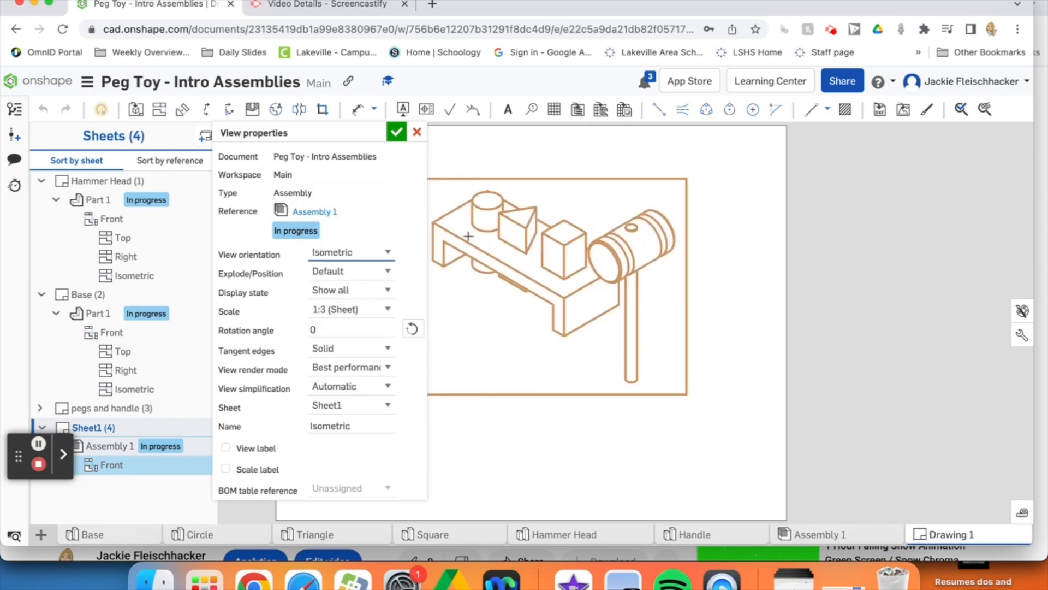
pyautogui.click(397, 132)
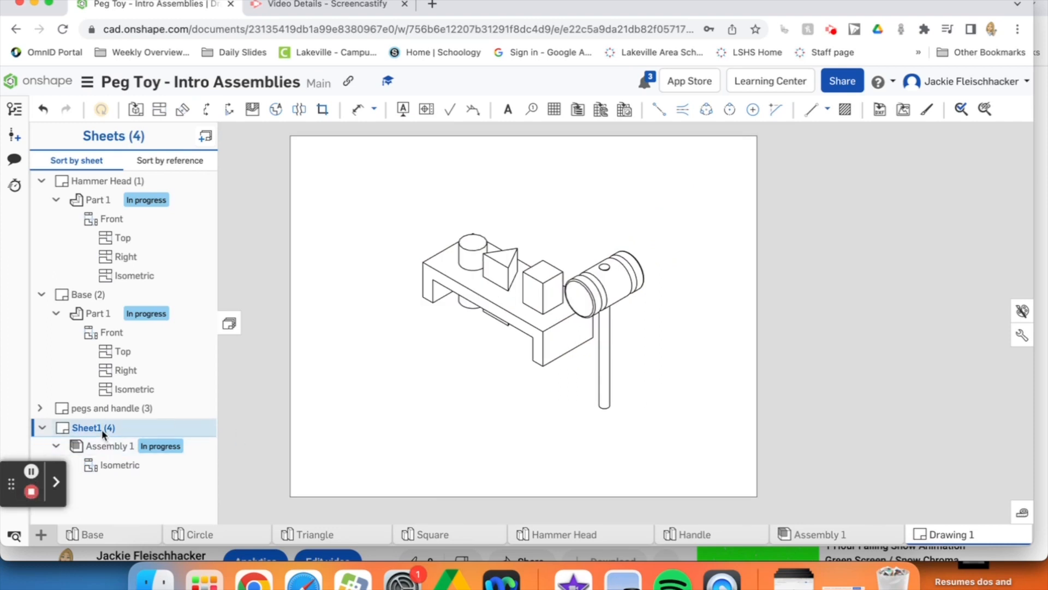
# - Rename the fourth sheet as "assembly"
pyautogui.click(102, 429)
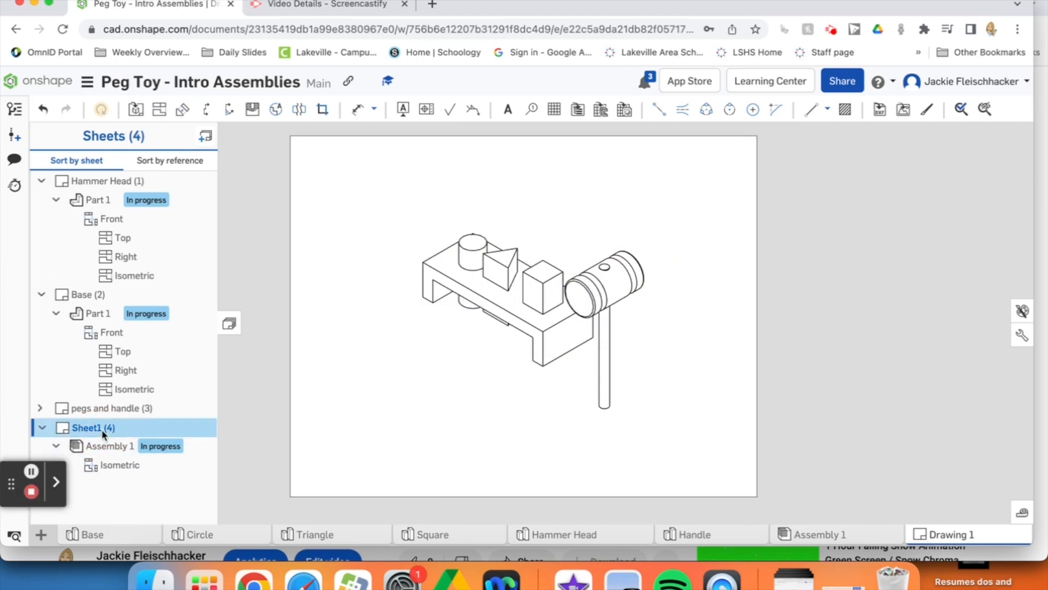
pyautogui.rightClick(91, 430)
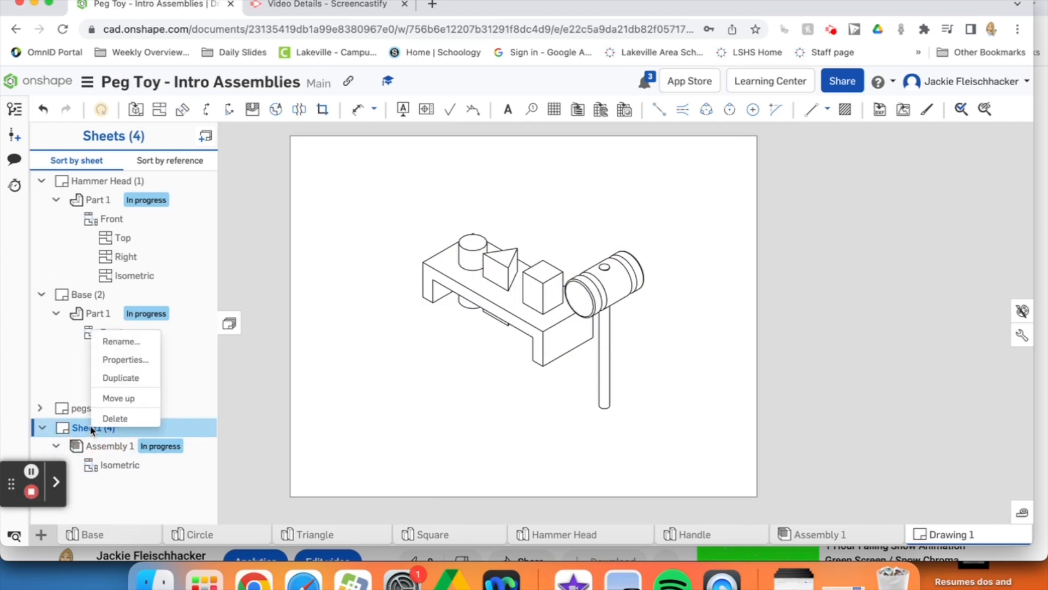
pyautogui.click(123, 342)
pyautogui.write('assembly')
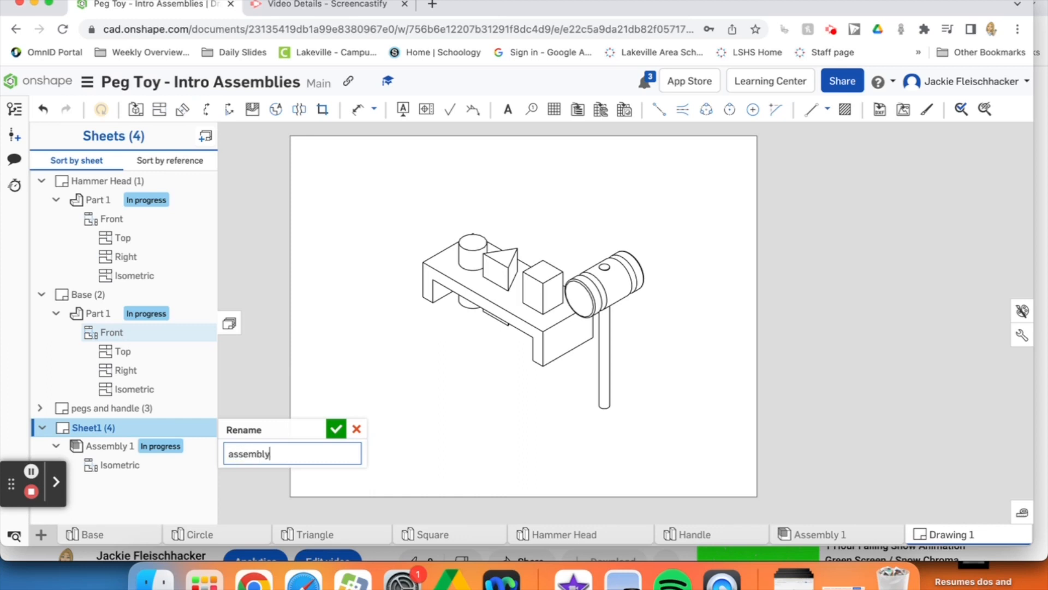
pyautogui.press('Return')
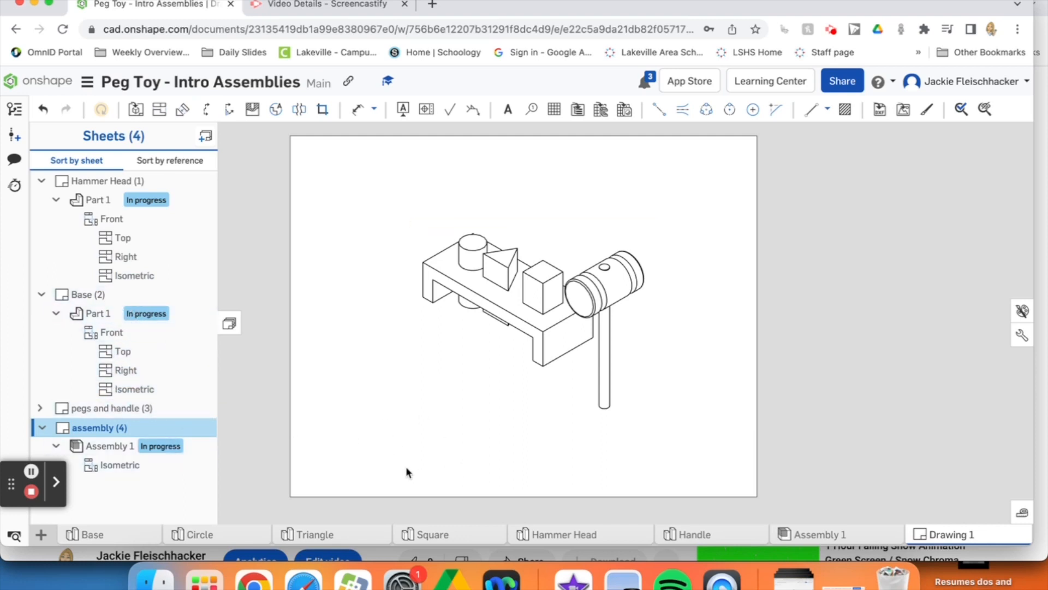
pyautogui.moveTo(2, 482); pyautogui.dragTo(7, 491)
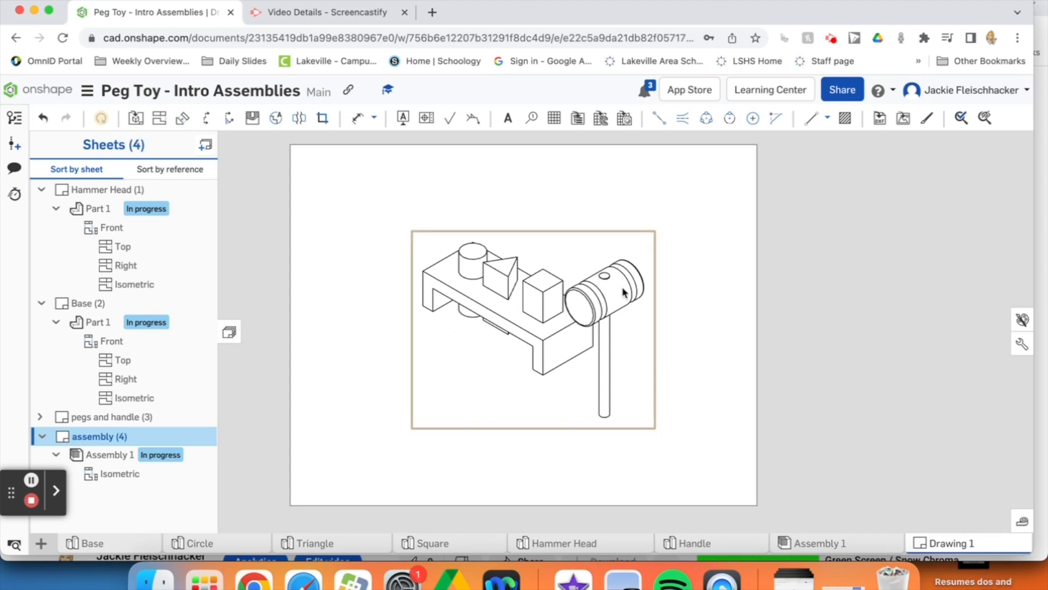
# - Export the drawing as a PDF in Color, named "Peg Toy Drawings" followed by the teacher's name, and open the downloaded file
pyautogui.rightClick(951, 542)
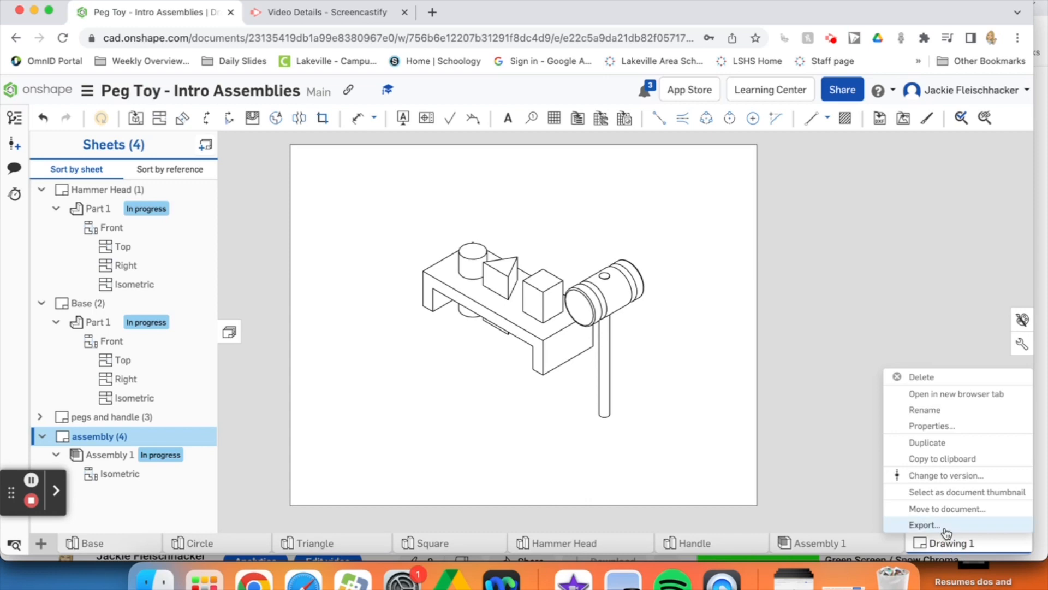
pyautogui.click(946, 525)
pyautogui.click(479, 148)
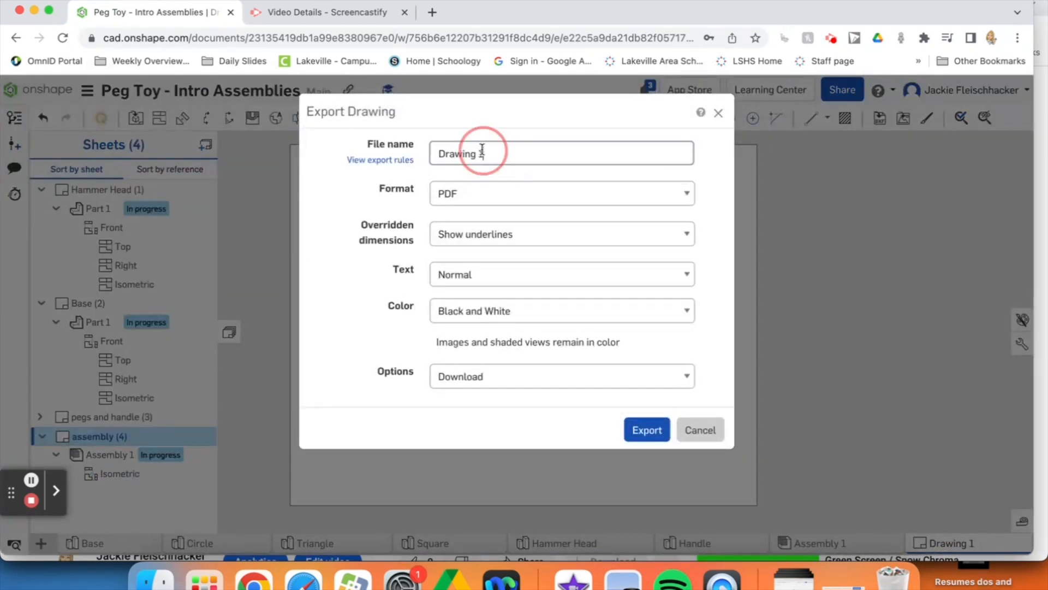
pyautogui.tripleClick(482, 150)
pyautogui.write('Peg Toy')
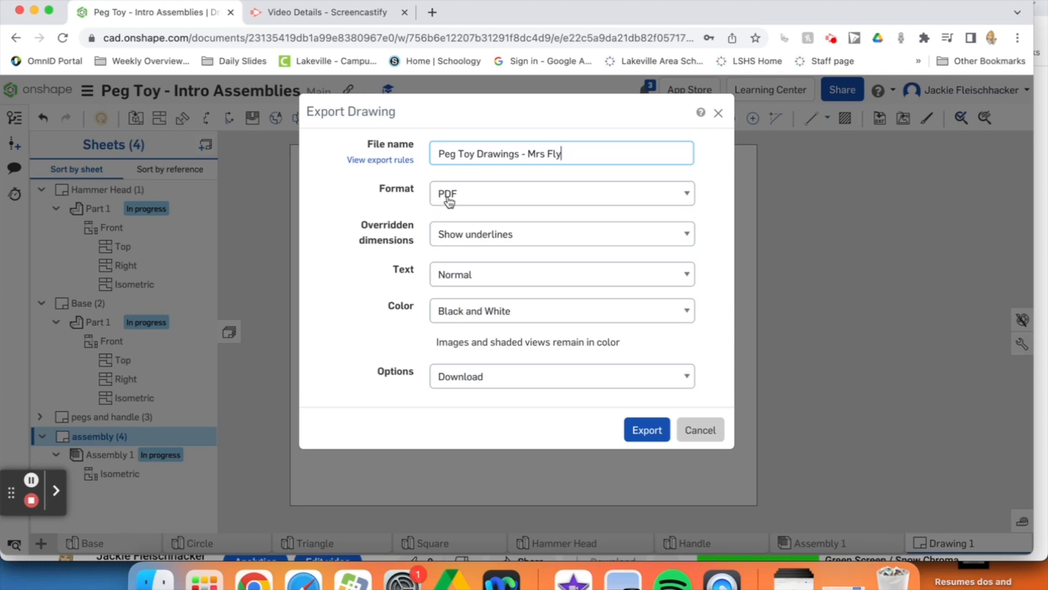
pyautogui.click(474, 310)
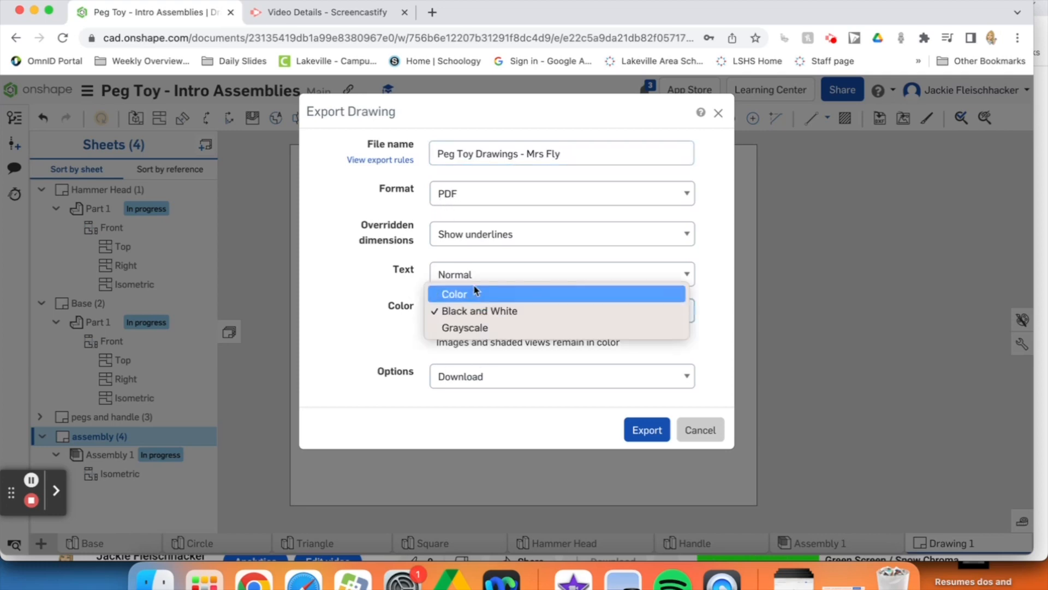
pyautogui.click(476, 294)
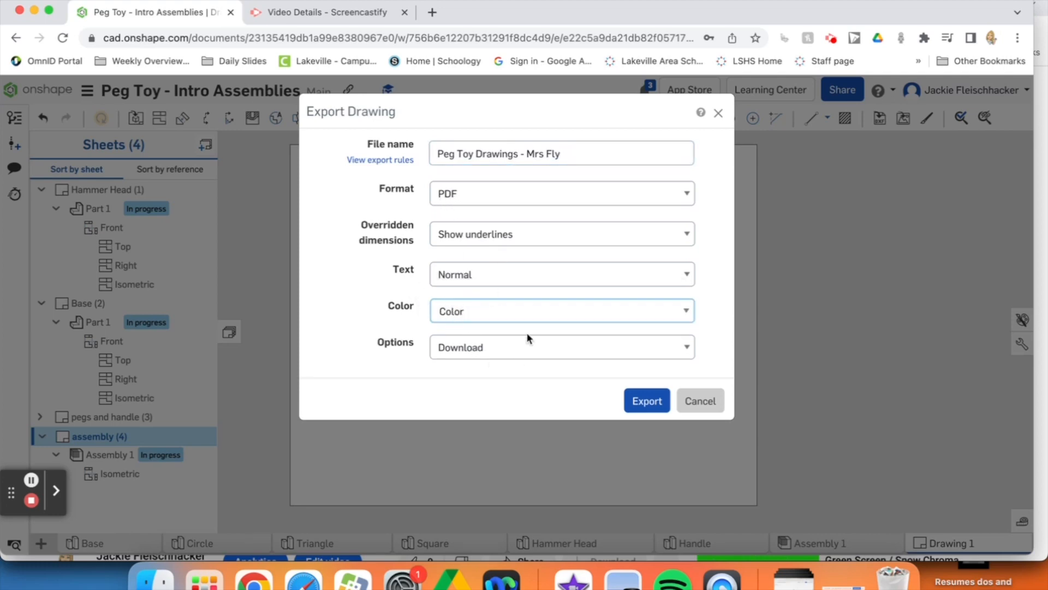
pyautogui.click(649, 401)
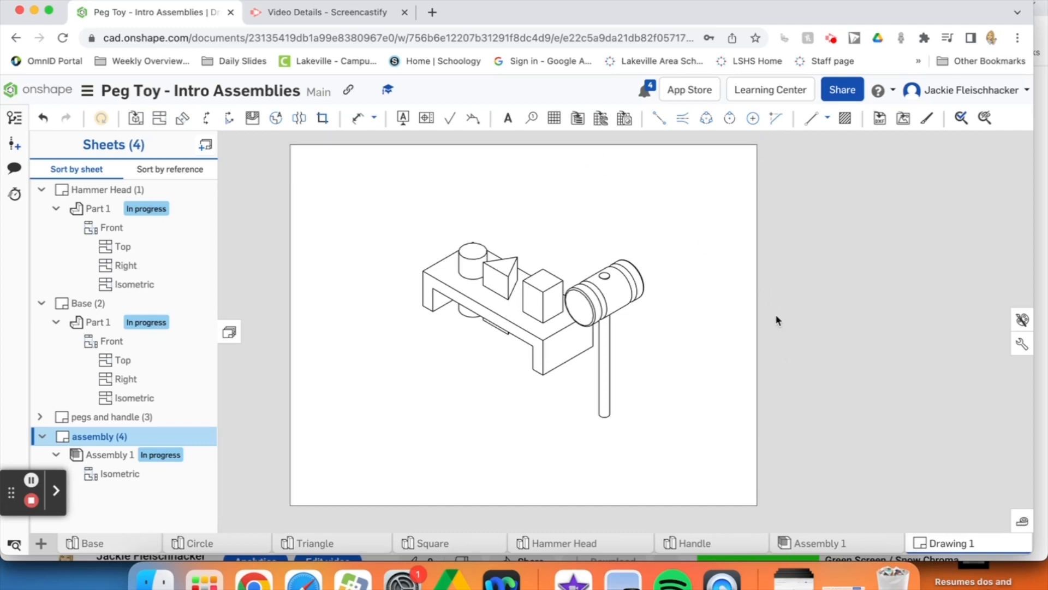
pyautogui.click(82, 536)
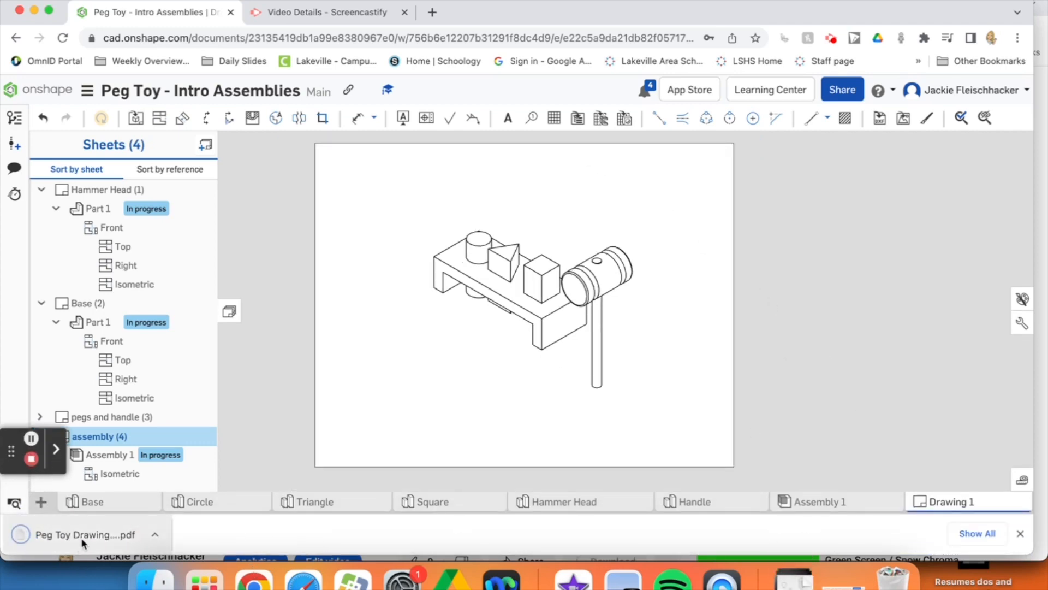
# - Review all four pages of the exported PDF, checking the hammer head, base, pegs with handle, and assembly drawings
pyautogui.scroll(-20, 393, 347)
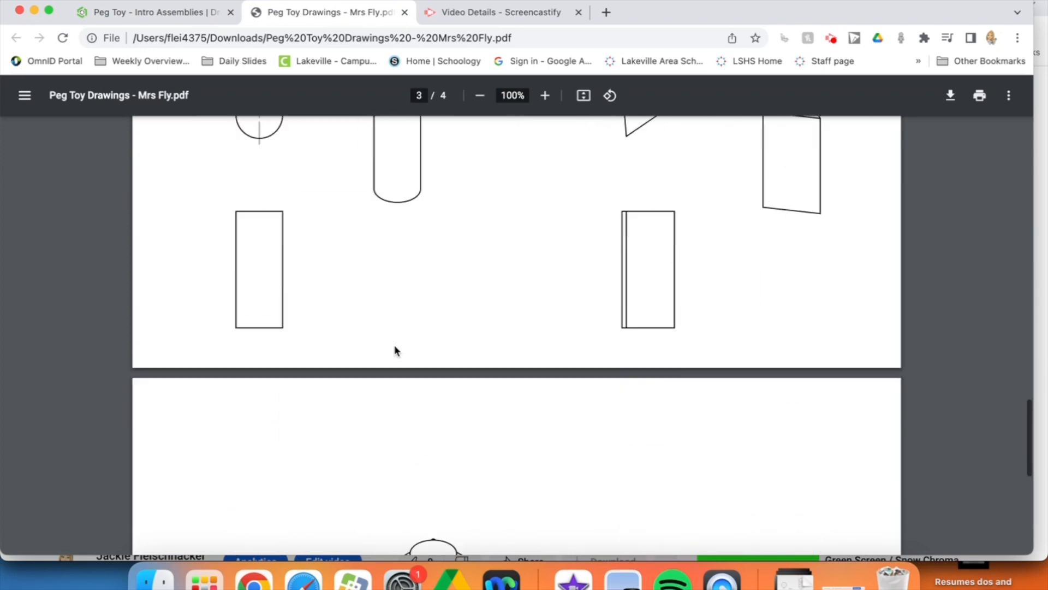
pyautogui.scroll(20, 395, 350)
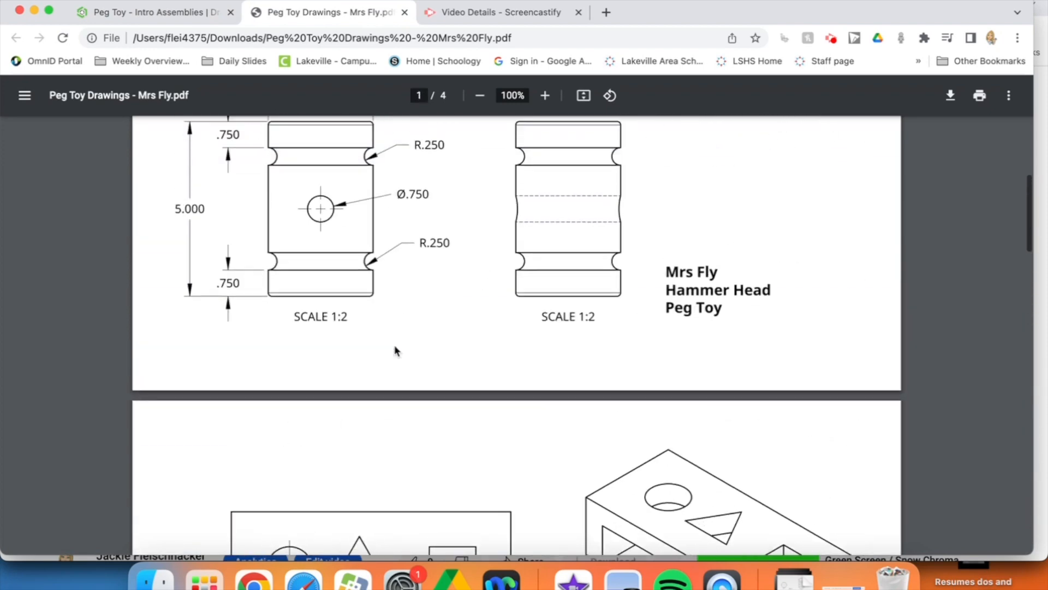
pyautogui.scroll(2, 397, 350)
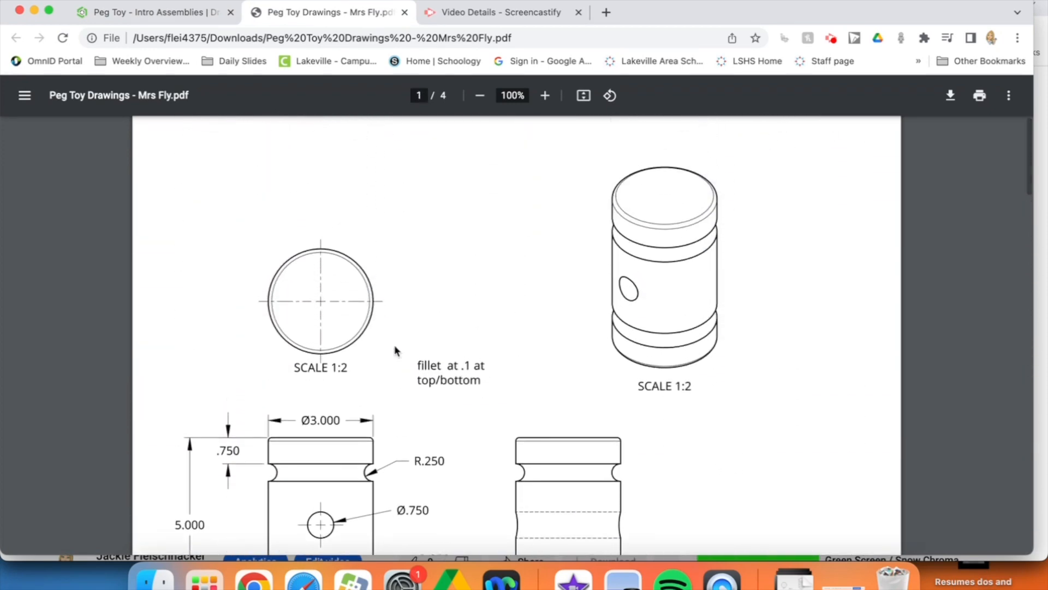
pyautogui.scroll(-6, 395, 347)
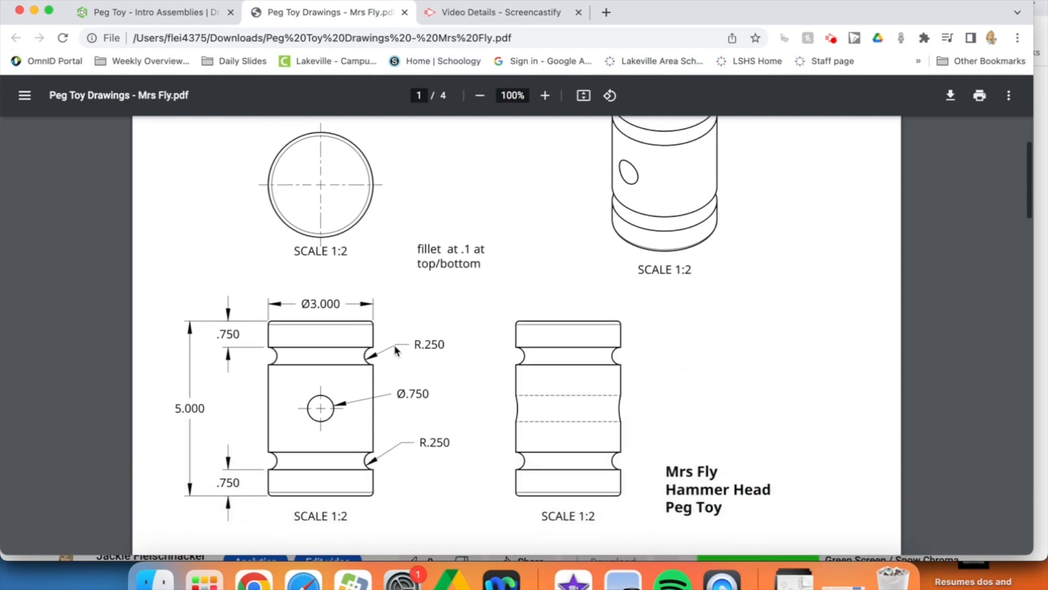
pyautogui.scroll(-16, 396, 350)
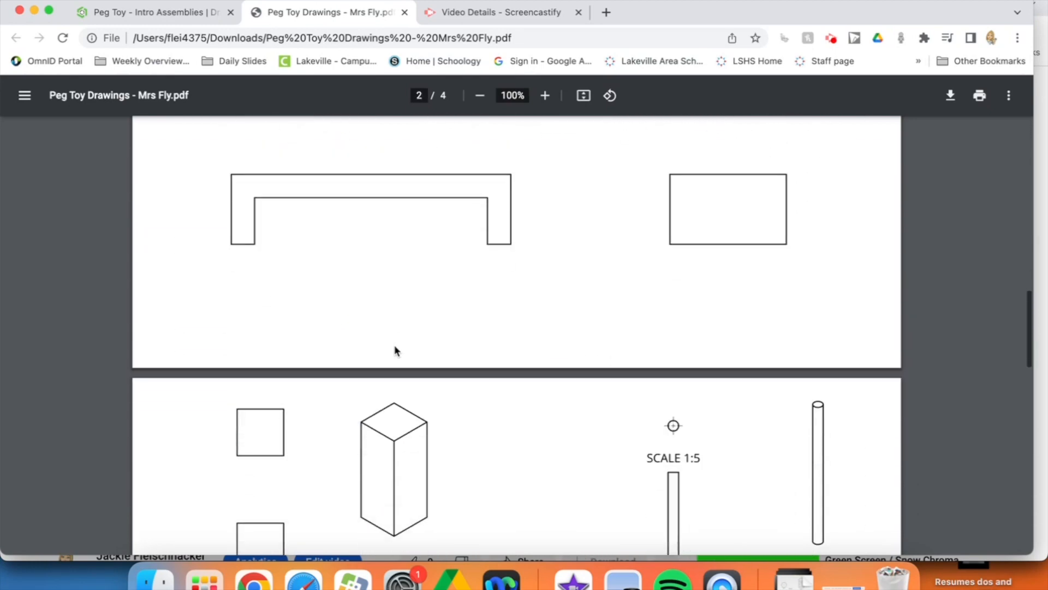
pyautogui.scroll(12, 394, 349)
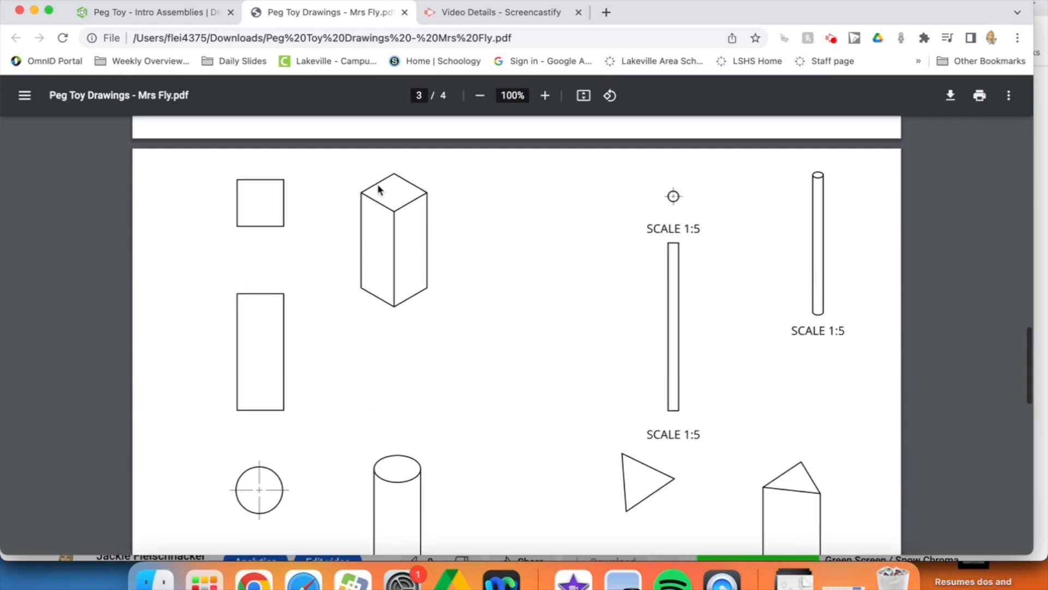